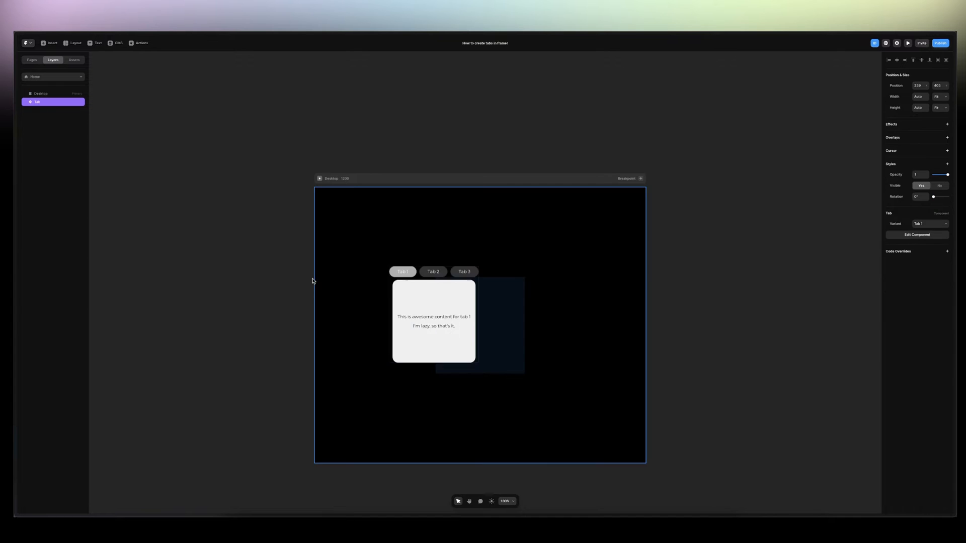
# Add the text "Tab" inside the Desktop frame and colour it white (#FFFFFF)
pyautogui.click(433, 182)
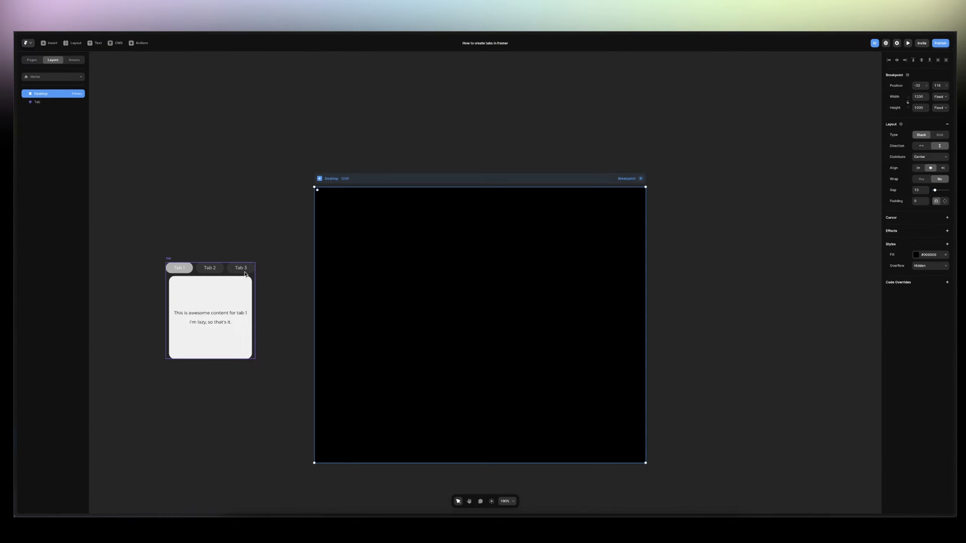
pyautogui.press('t')
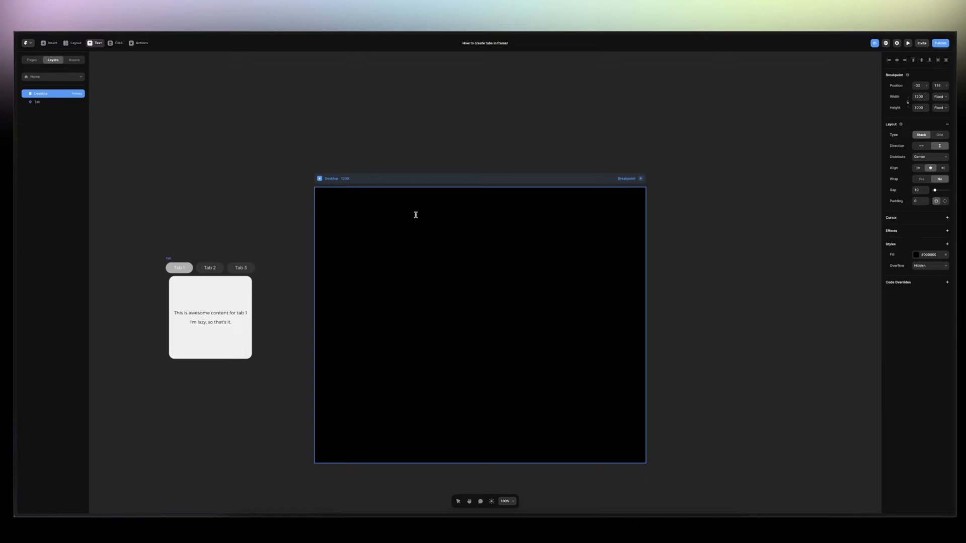
pyautogui.click(416, 215)
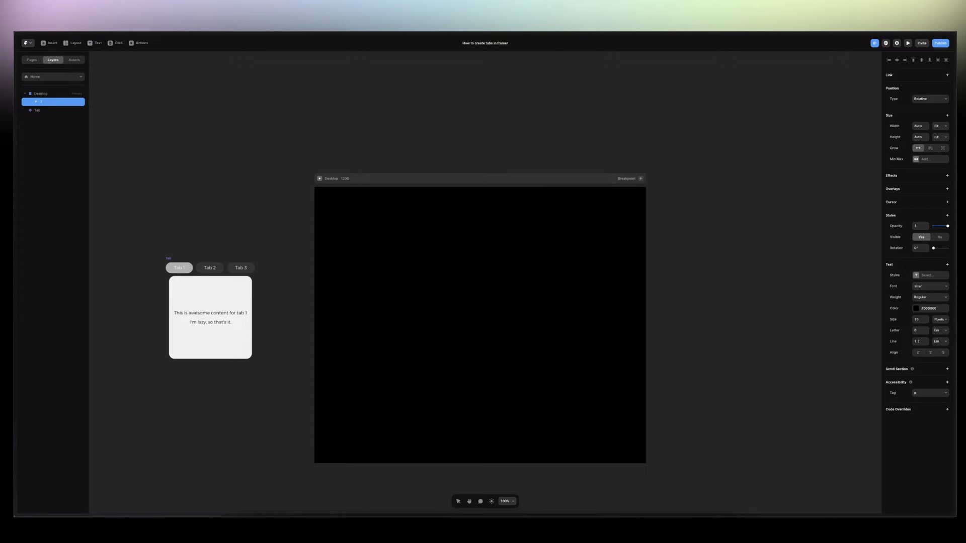
pyautogui.press('super+a')
pyautogui.click(916, 309)
pyautogui.moveTo(830, 340); pyautogui.dragTo(758, 321)
# Change the font of the "Tab" text to Montserrat
pyautogui.click(930, 287)
pyautogui.write('monts')
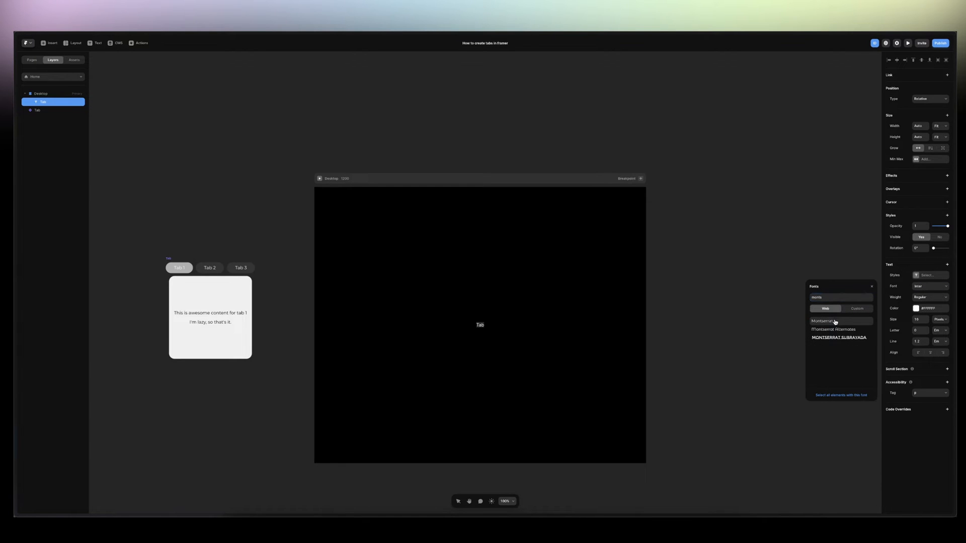
pyautogui.click(835, 322)
pyautogui.click(917, 320)
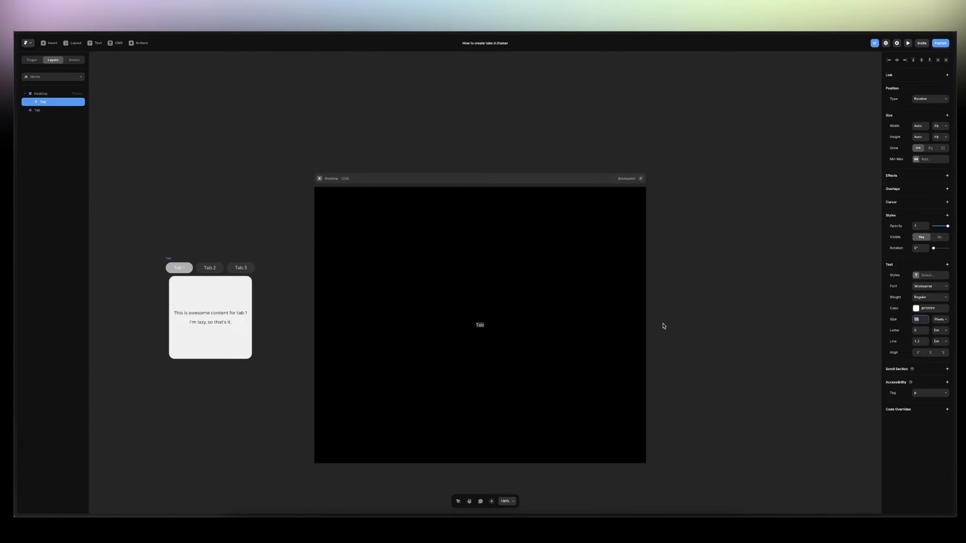
pyautogui.click(510, 323)
# Wrap the "Tab" text in a stack with padding of 12 above and below and 30 on each side
pyautogui.rightClick(61, 102)
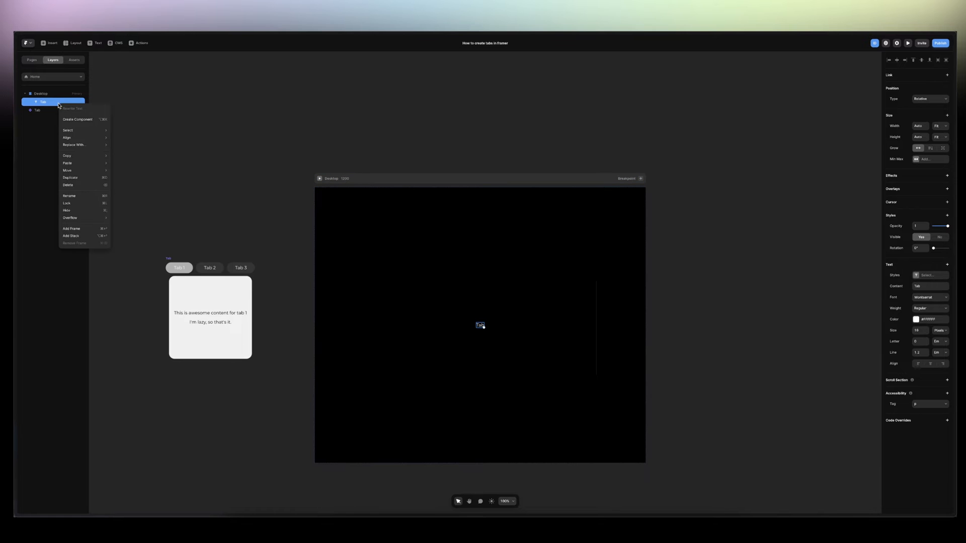
pyautogui.click(78, 236)
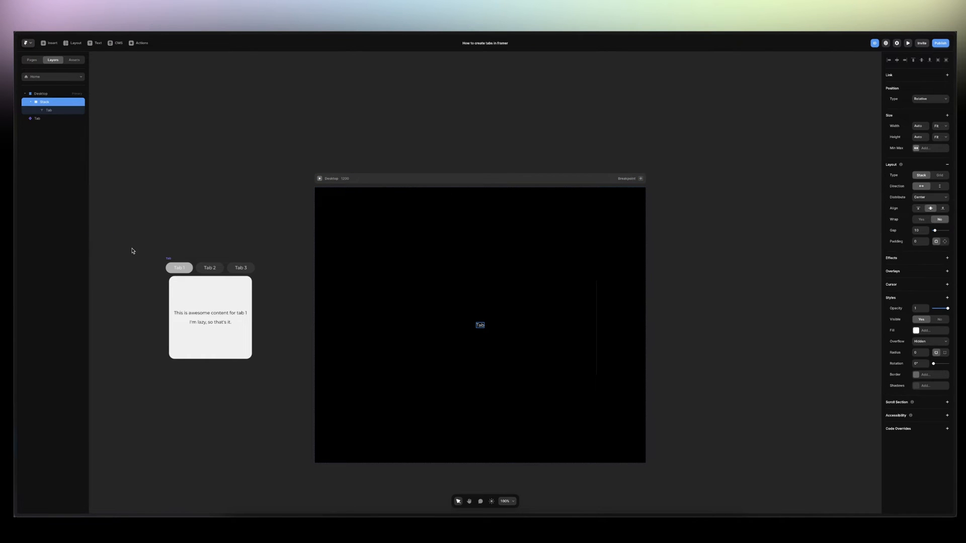
pyautogui.click(945, 242)
pyautogui.click(918, 249)
pyautogui.write('12')
pyautogui.press('Tab')
pyautogui.write('30')
pyautogui.press('Tab')
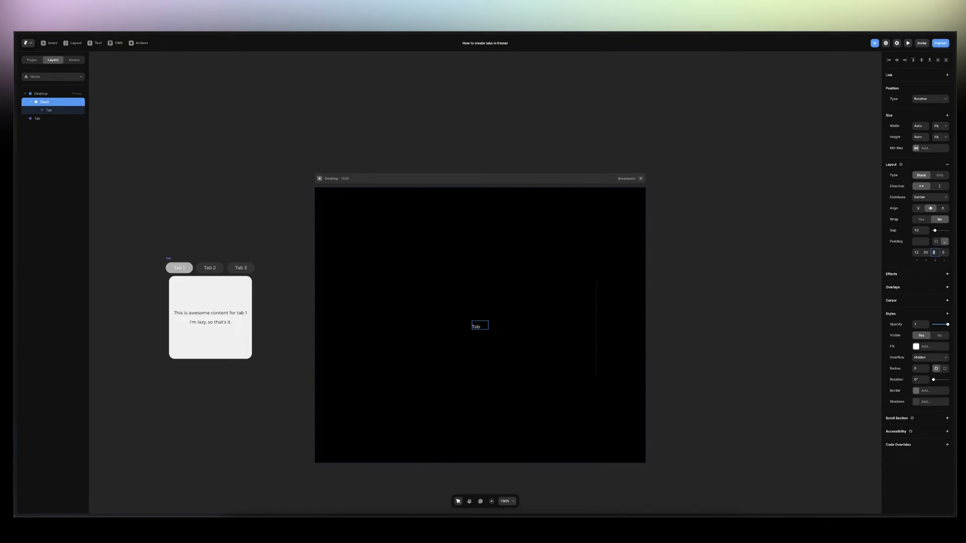
pyautogui.write('12')
pyautogui.press('Tab')
pyautogui.write('30')
pyautogui.press('Return')
# Fill the stack with grey #A1A1A1 and change its text to "Tab 1"
pyautogui.click(916, 347)
pyautogui.moveTo(816, 396); pyautogui.dragTo(803, 380)
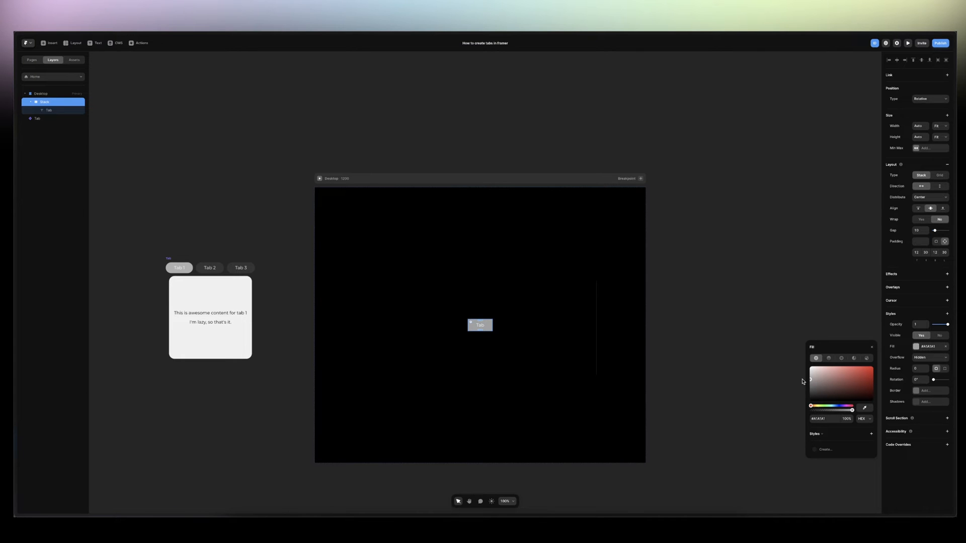
pyautogui.click(478, 327)
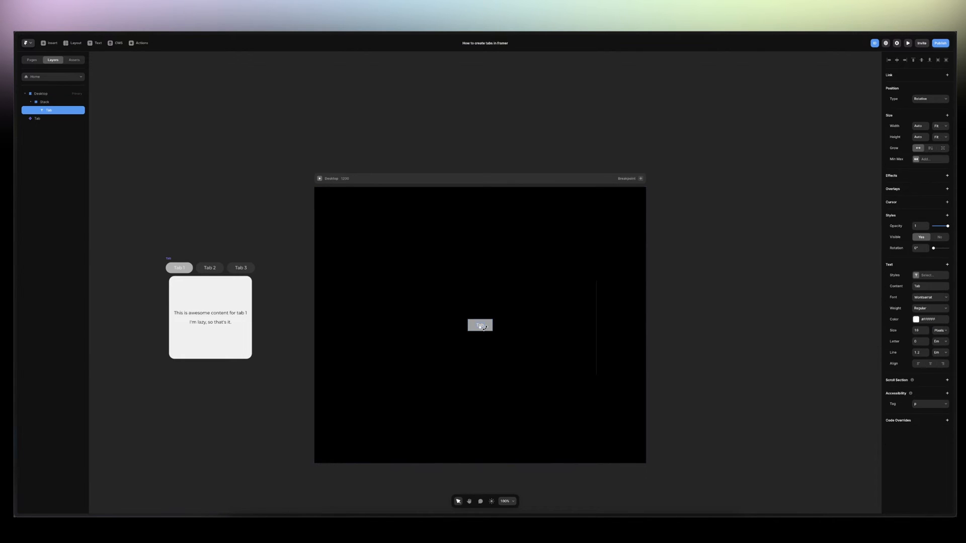
pyautogui.doubleClick(478, 326)
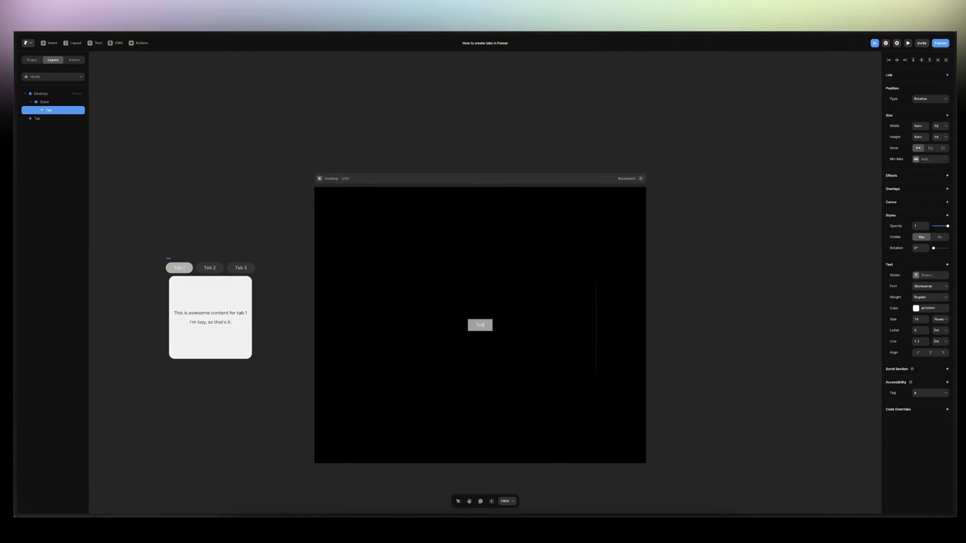
pyautogui.click(544, 371)
pyautogui.click(508, 338)
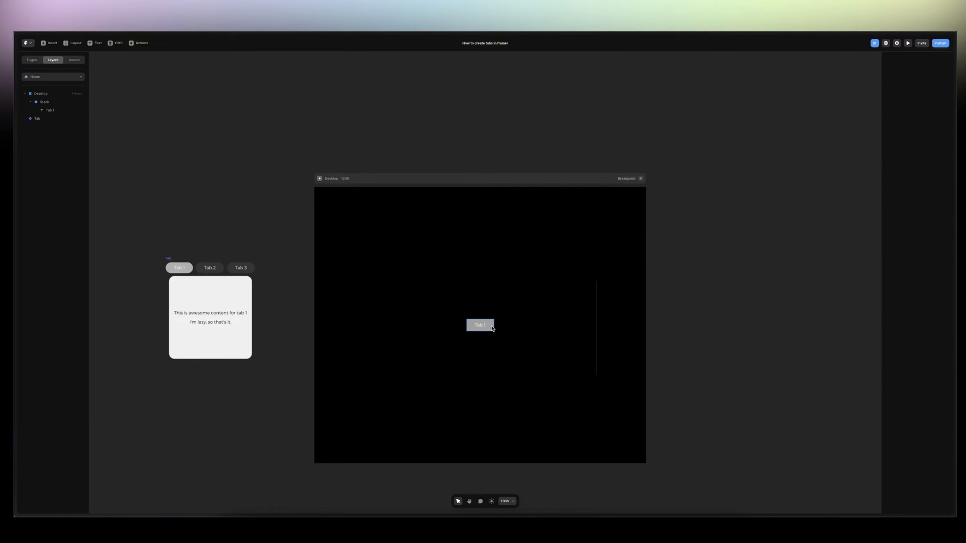
# Round the corners of the grey stack around "Tab 1" with a radius of 20
pyautogui.click(492, 328)
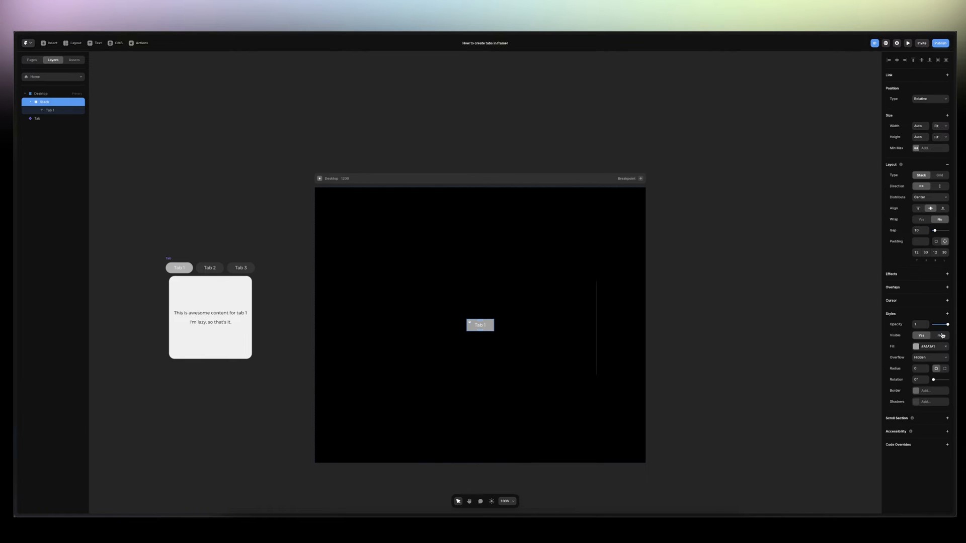
pyautogui.click(917, 368)
pyautogui.write('20')
pyautogui.press('Escape')
# Rename the stack "Tab Button" and turn it into a component of the same name
pyautogui.doubleClick(46, 102)
pyautogui.write('Tab Button')
pyautogui.press('Return')
pyautogui.rightClick(64, 106)
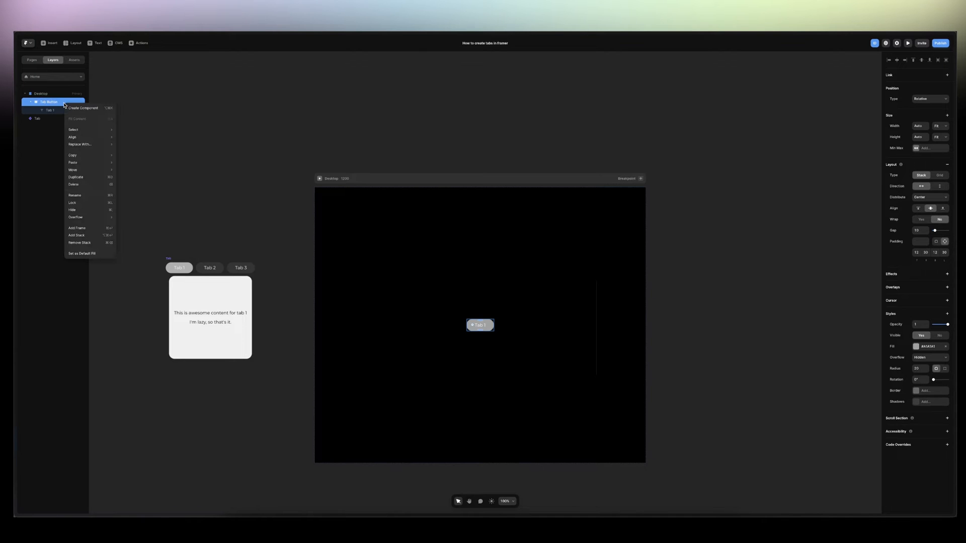
pyautogui.click(69, 108)
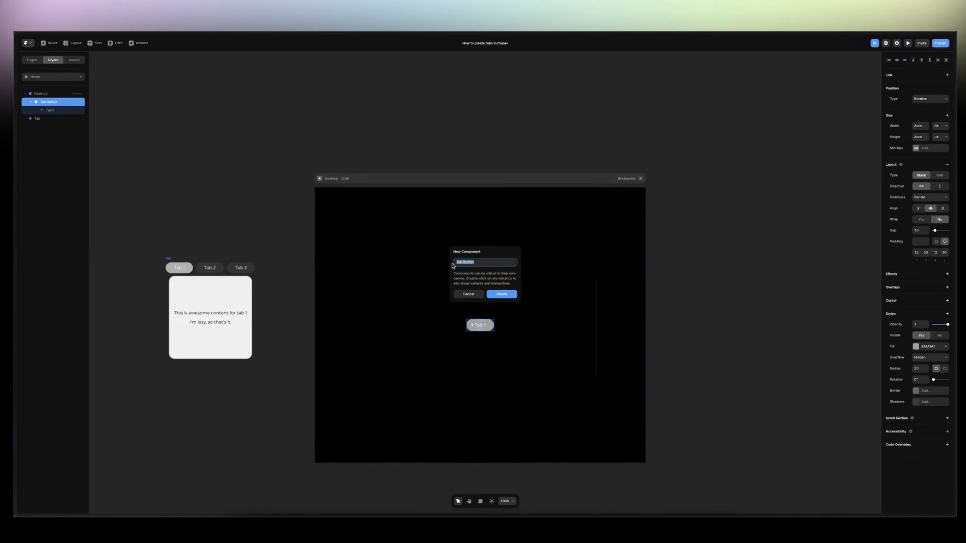
pyautogui.click(501, 294)
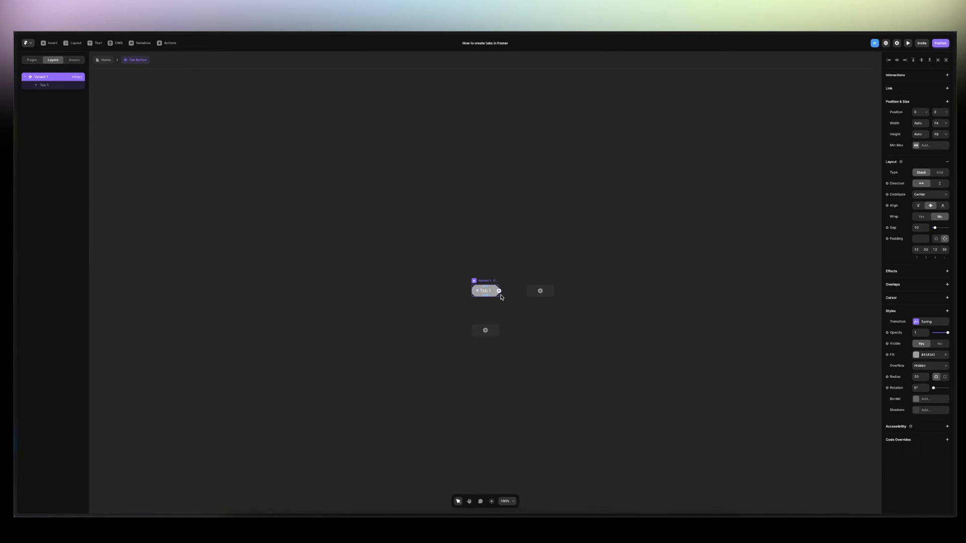
# Add a second variant to the Tab Button component and name it "Inactive"
pyautogui.click(540, 291)
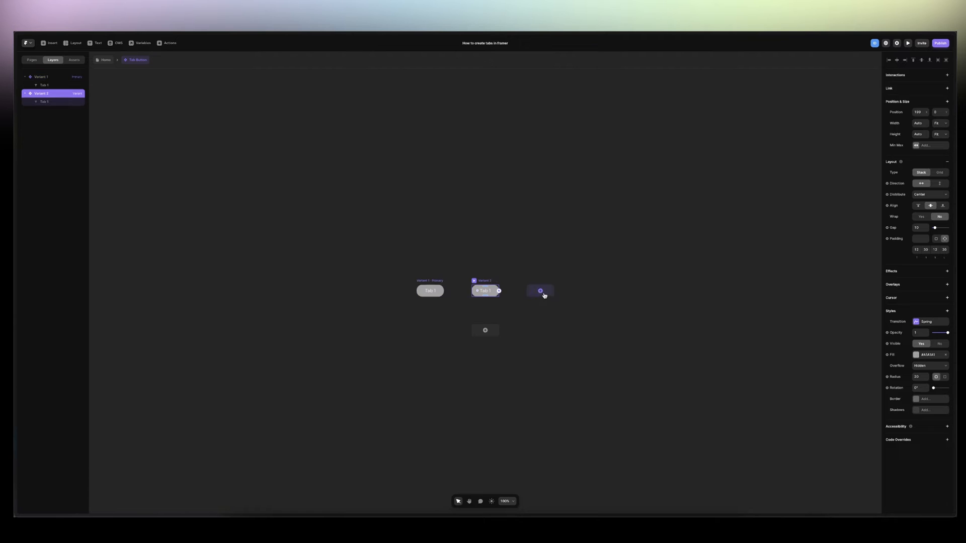
pyautogui.doubleClick(40, 95)
pyautogui.press('BackSpace')
pyautogui.press('Return')
# Rename the primary variant of the Tab Button component "Active"
pyautogui.doubleClick(41, 78)
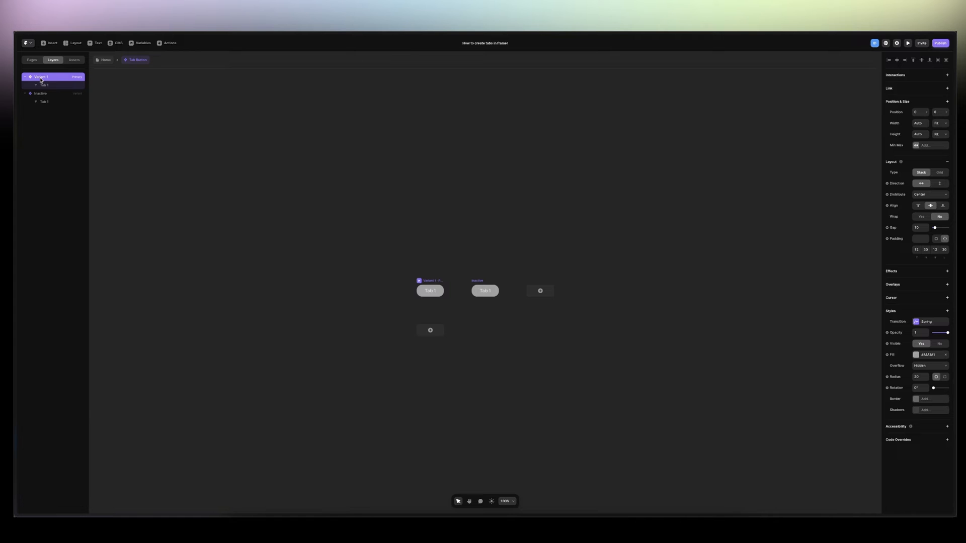
pyautogui.write('Active')
pyautogui.press('Return')
pyautogui.doubleClick(40, 77)
pyautogui.write('Active')
pyautogui.press('Return')
# Change the fill of the Inactive variant to dark grey #2E2E2E
pyautogui.click(305, 277)
pyautogui.press('super+equal')
pyautogui.press('super+equal')
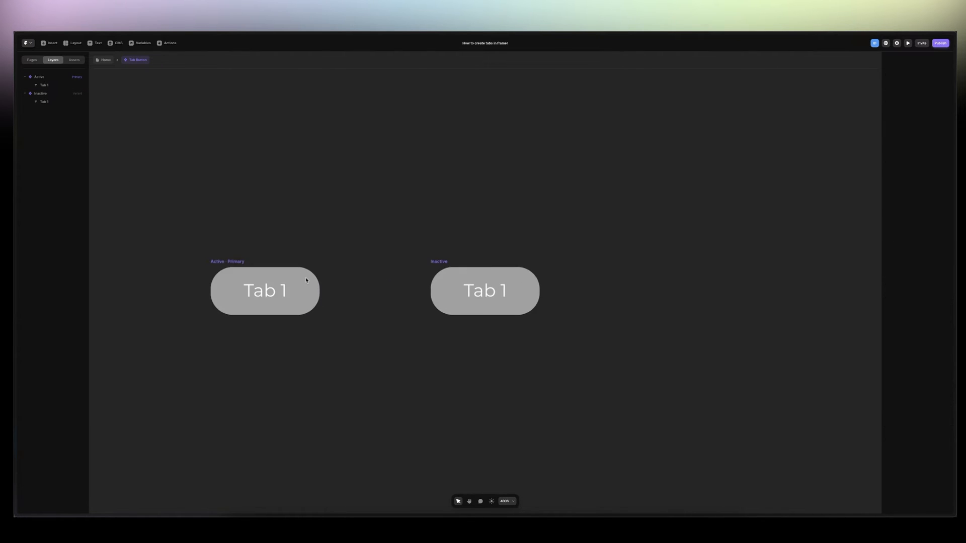
pyautogui.hscroll(-1, 420, 274)
pyautogui.click(533, 302)
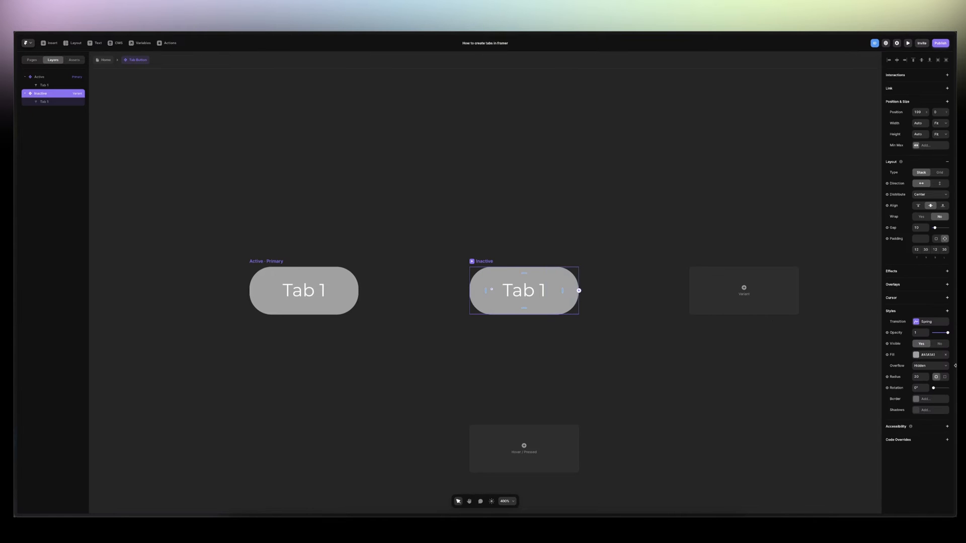
pyautogui.click(916, 354)
pyautogui.moveTo(811, 408); pyautogui.dragTo(809, 422)
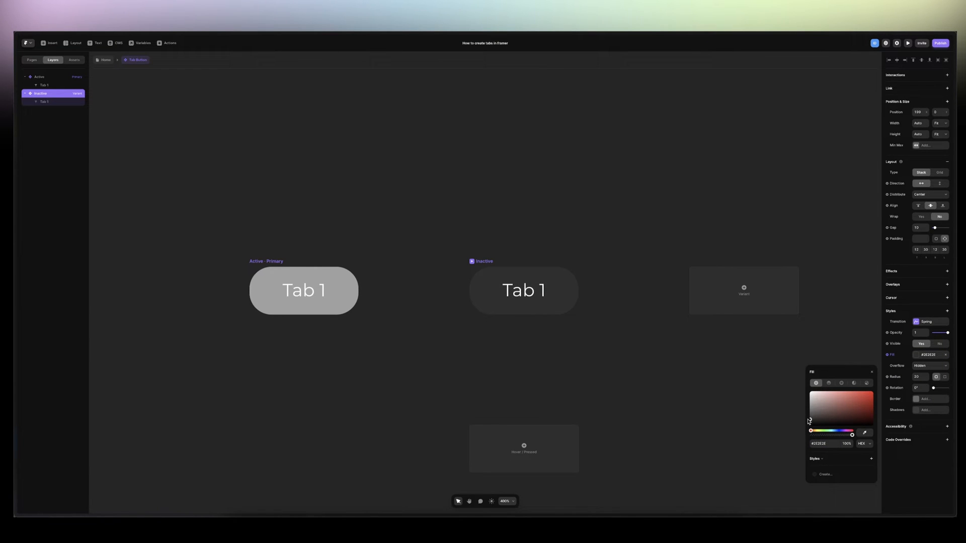
# Copy the fill colour value of the Active variant
pyautogui.click(265, 261)
pyautogui.click(926, 355)
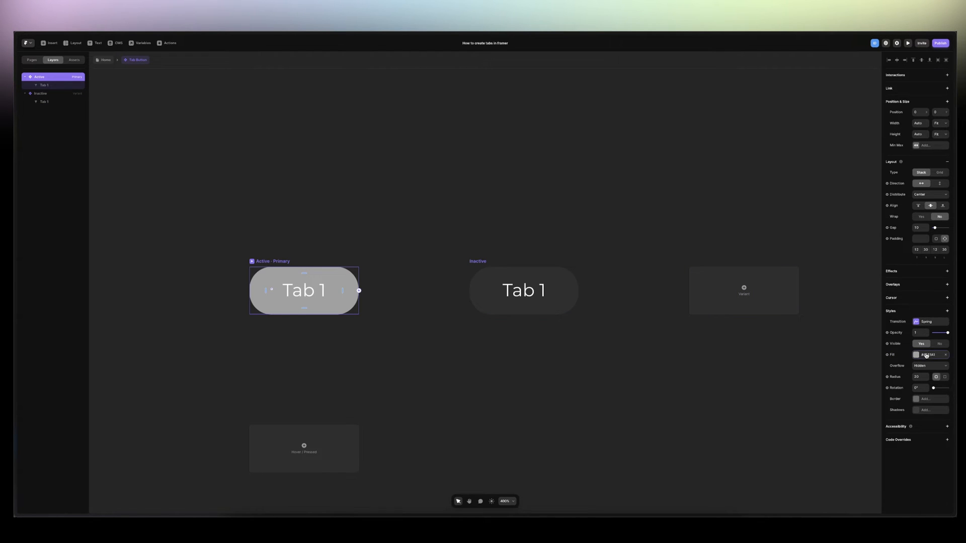
pyautogui.click(927, 355)
pyautogui.click(719, 424)
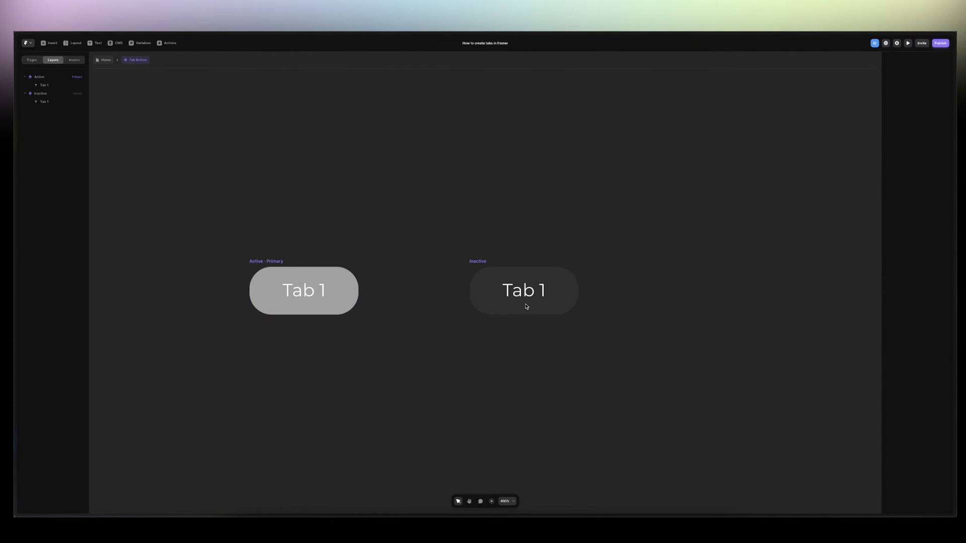
# Add a Hover state to the Inactive variant and fill it with the copied colour #A1A1A1
pyautogui.click(467, 261)
pyautogui.click(512, 465)
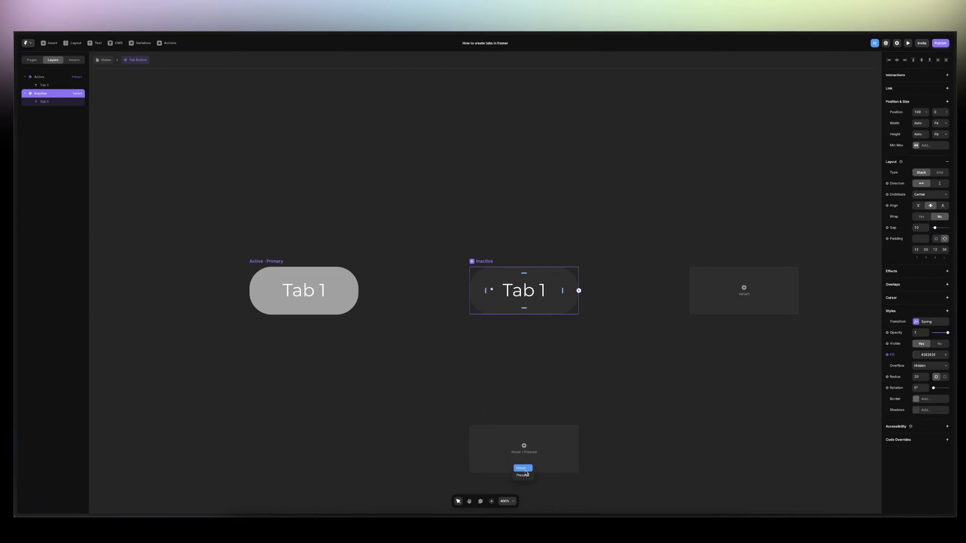
pyautogui.click(524, 470)
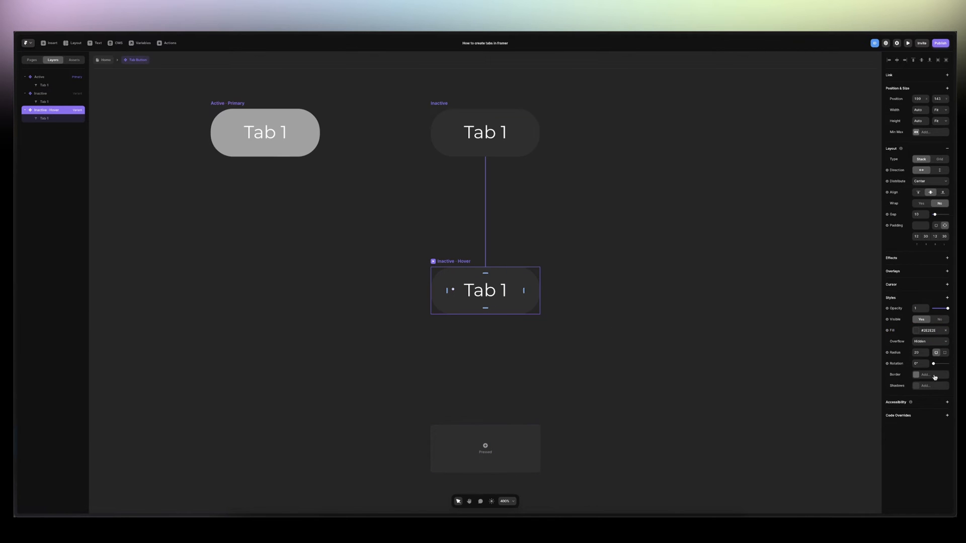
pyautogui.click(920, 331)
pyautogui.press('super+v')
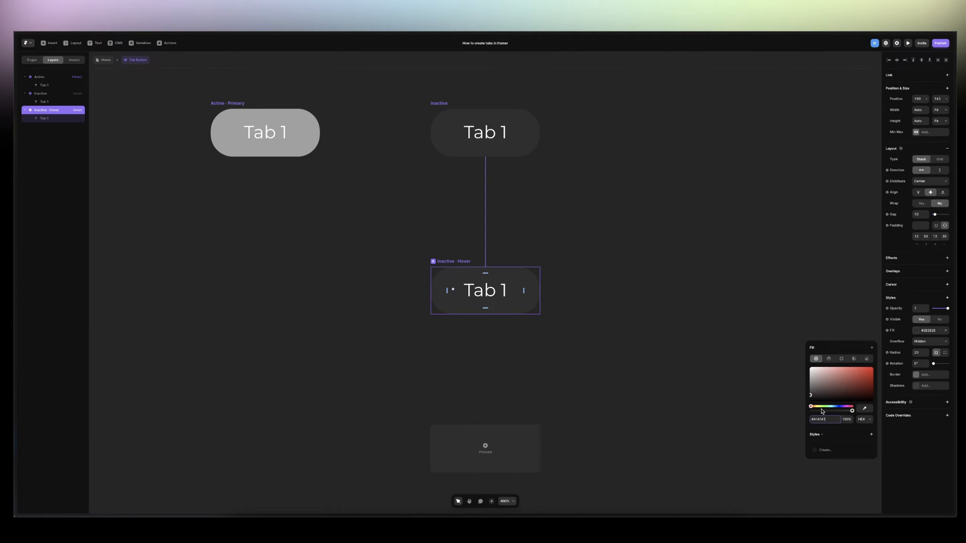
pyautogui.press('Return')
pyautogui.click(581, 363)
pyautogui.hotkey('shift', '0')
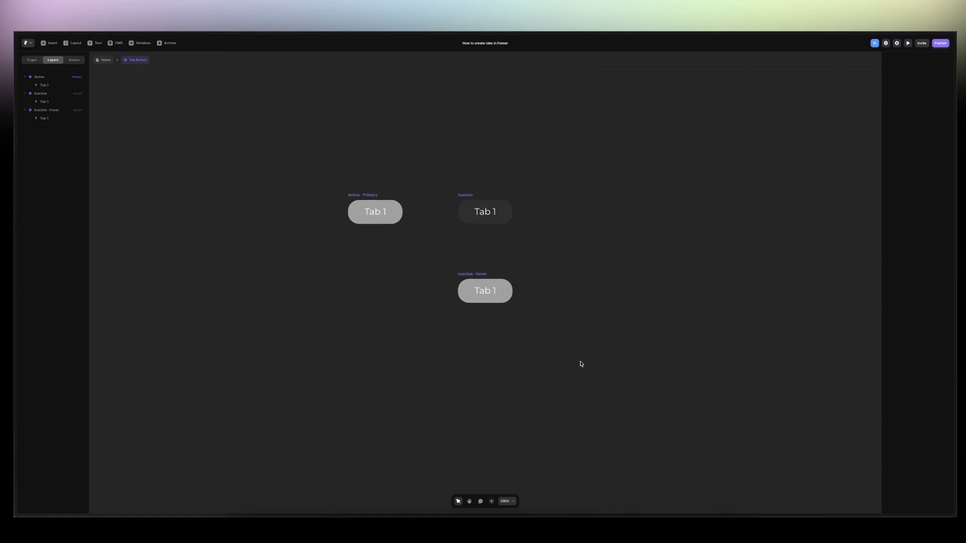
# Return to the Home page, open the existing Tab component and copy the content text of its Tab 1 variant
pyautogui.click(104, 60)
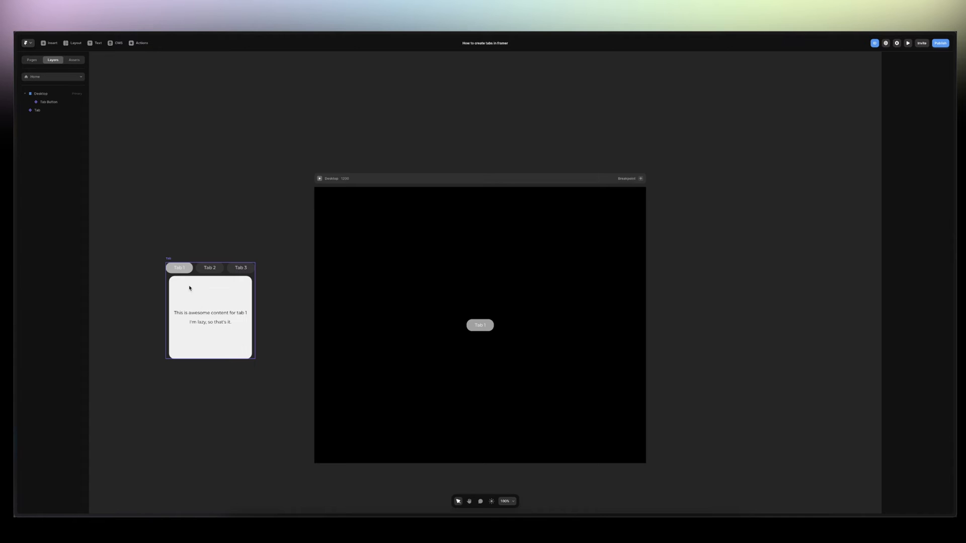
pyautogui.press('t')
pyautogui.press('Escape')
pyautogui.click(209, 315)
pyautogui.doubleClick(209, 316)
pyautogui.doubleClick(461, 292)
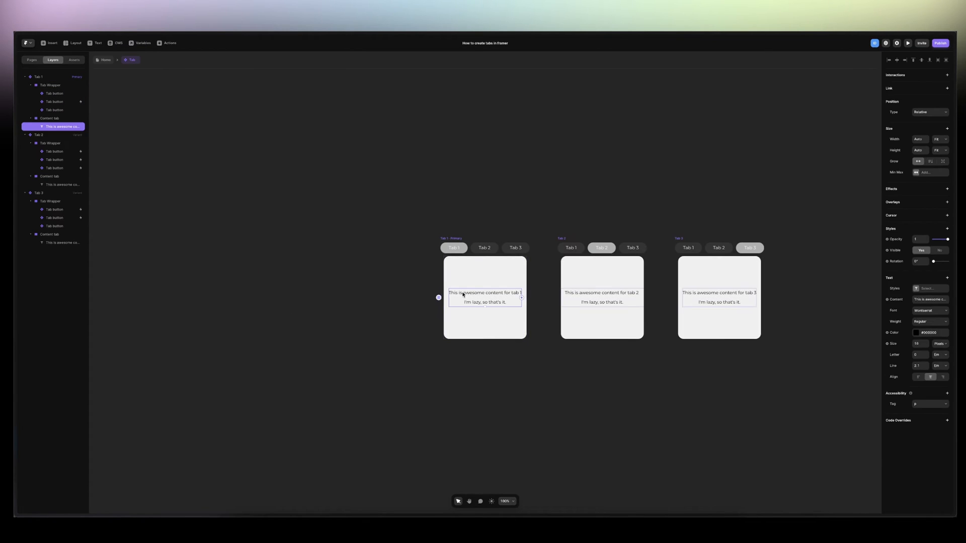
# Back on the Home page, add a text layer below the Tab Button reading "This is awesome content for tab 1 I'm lazy, so that's it."
pyautogui.click(109, 60)
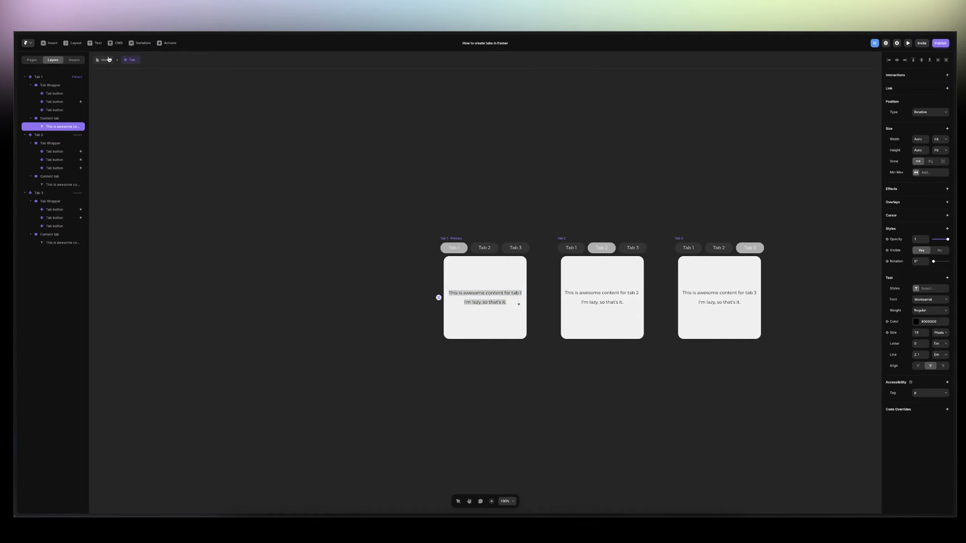
pyautogui.press('t')
pyautogui.click(468, 349)
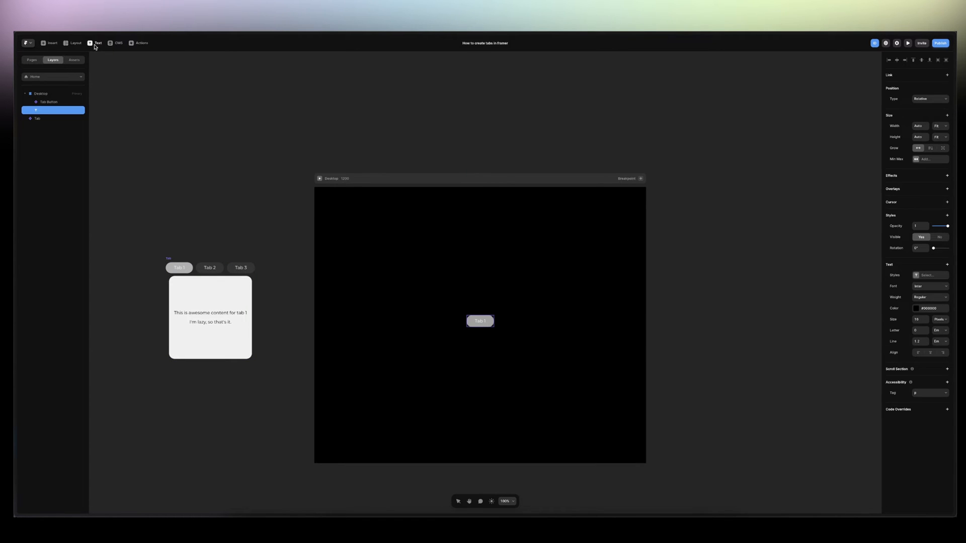
pyautogui.write("This is awesome content for tab 1 I'm lazy, so that's it.")
pyautogui.hotkey('ctrl', 'a')
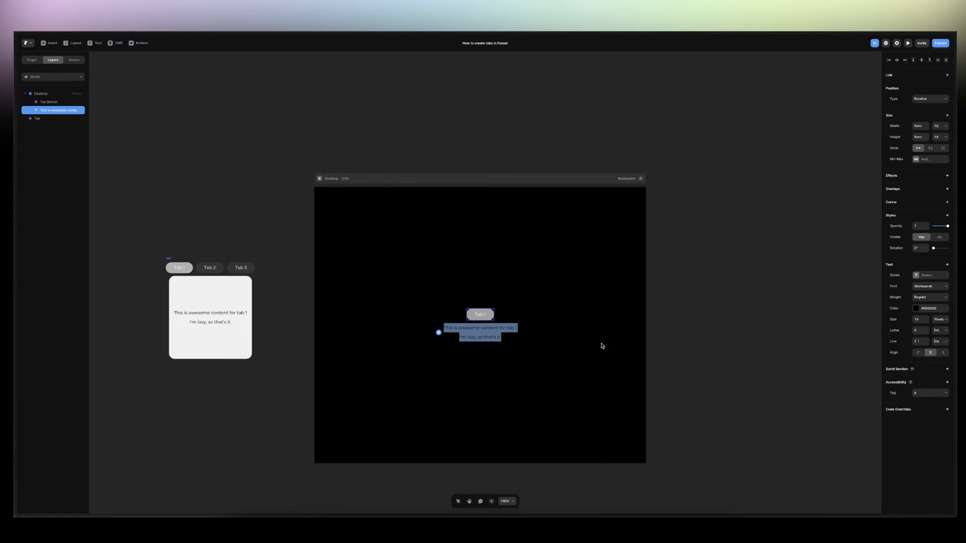
pyautogui.click(916, 311)
pyautogui.click(879, 316)
pyautogui.press('Escape')
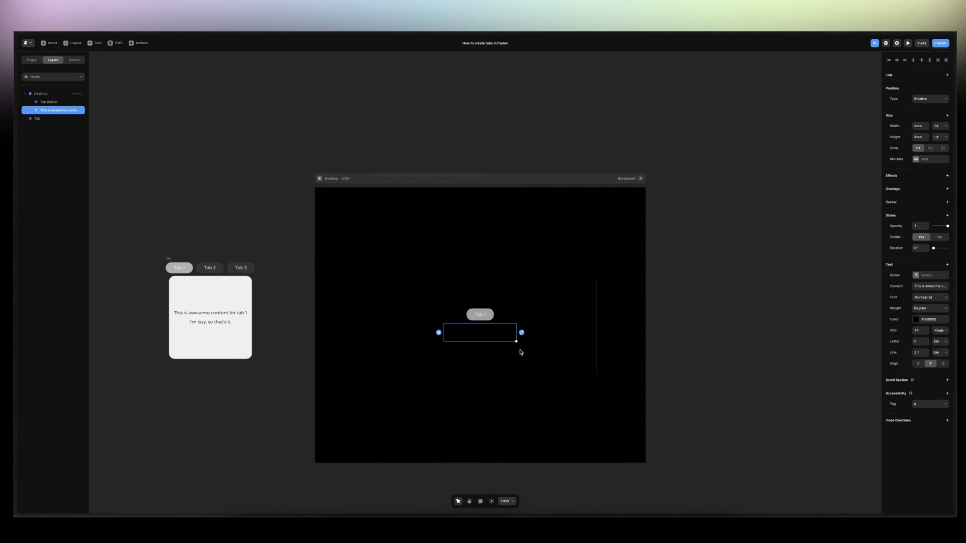
# Wrap the tab content text in a new stack
pyautogui.rightClick(50, 114)
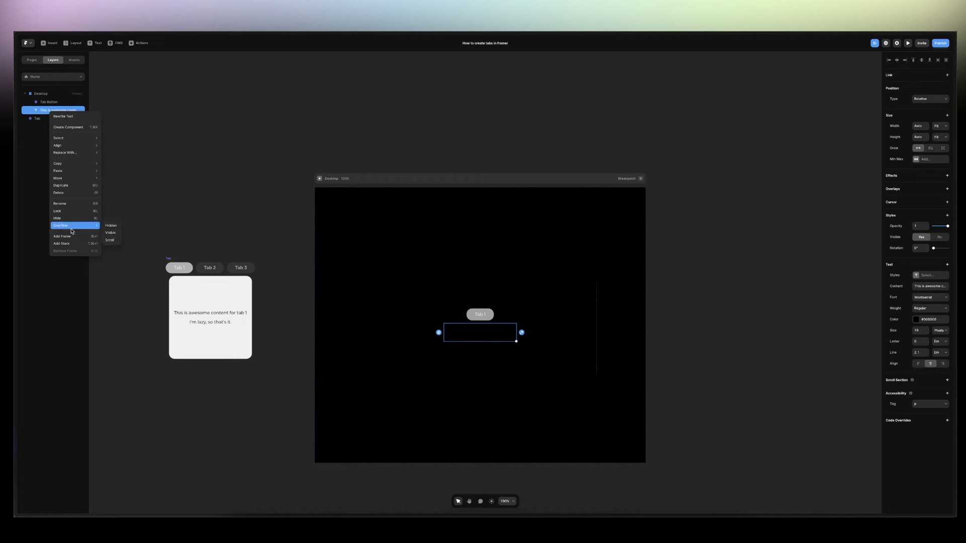
pyautogui.click(69, 244)
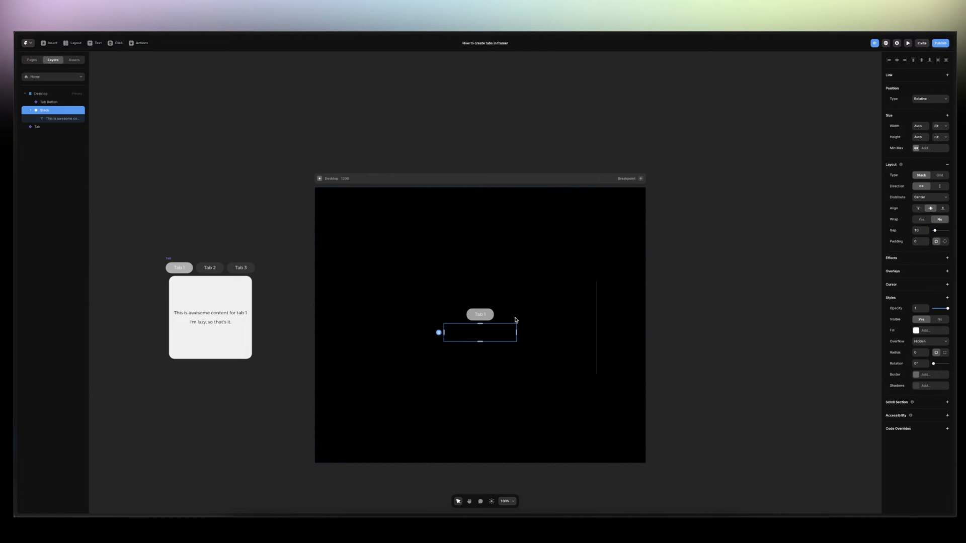
# Fill the content stack with white (#FFFFFF) and set its width to 500
pyautogui.click(917, 331)
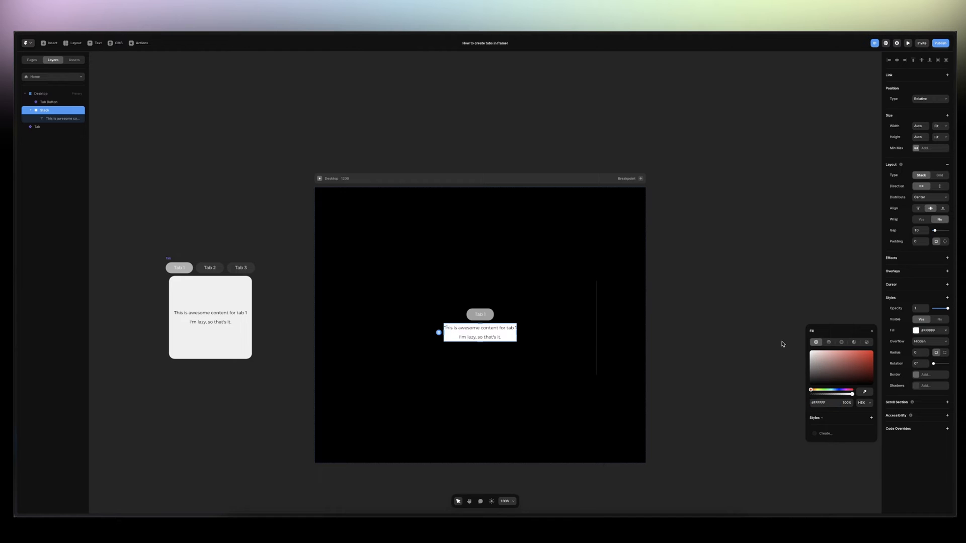
pyautogui.click(918, 126)
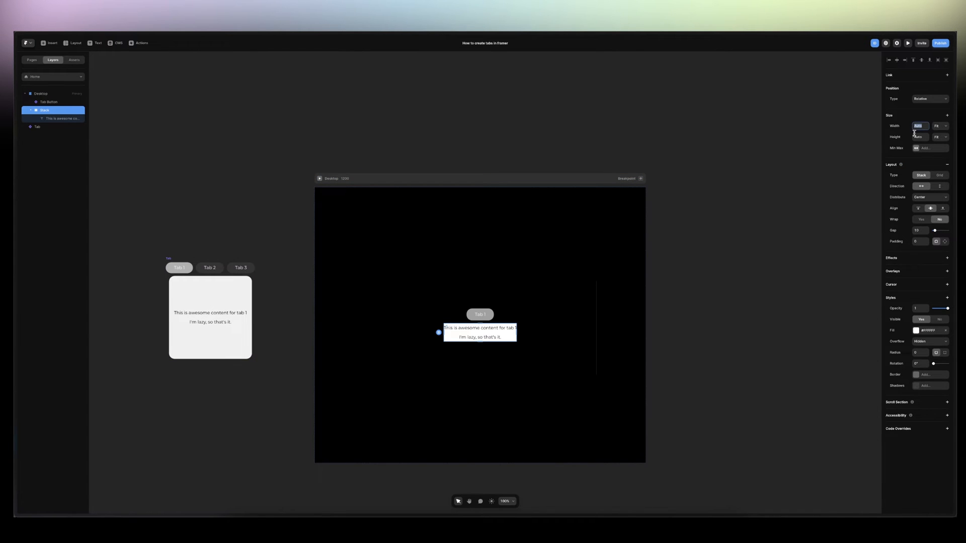
pyautogui.write('300')
pyautogui.press('Return')
pyautogui.write('500')
pyautogui.press('Return')
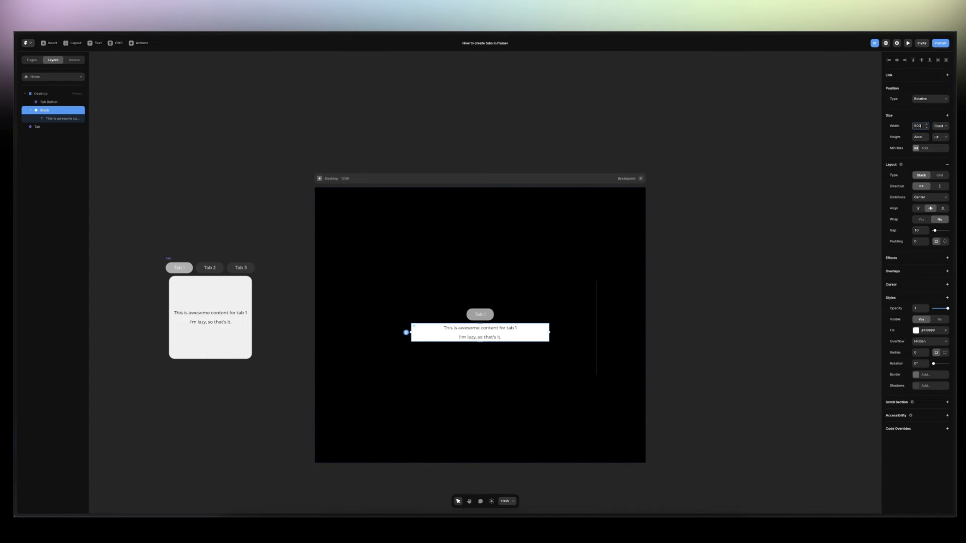
# Set the content stack's height to 400 and reduce it to 375
pyautogui.click(921, 140)
pyautogui.write('400')
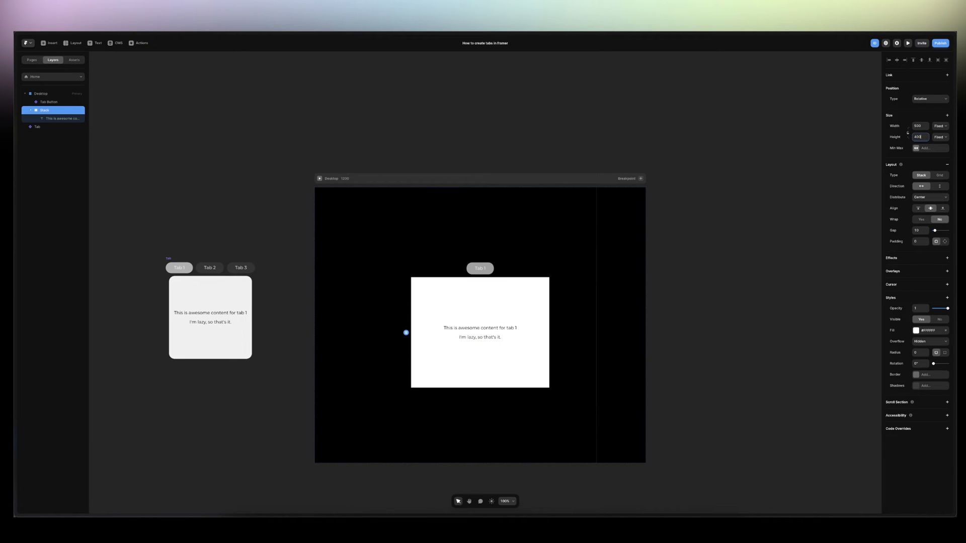
pyautogui.hotkey('shift', 'Down')
pyautogui.hotkey('shift', 'Down')
pyautogui.hotkey('shift', 'Down')
pyautogui.hotkey('shift', 'Down')
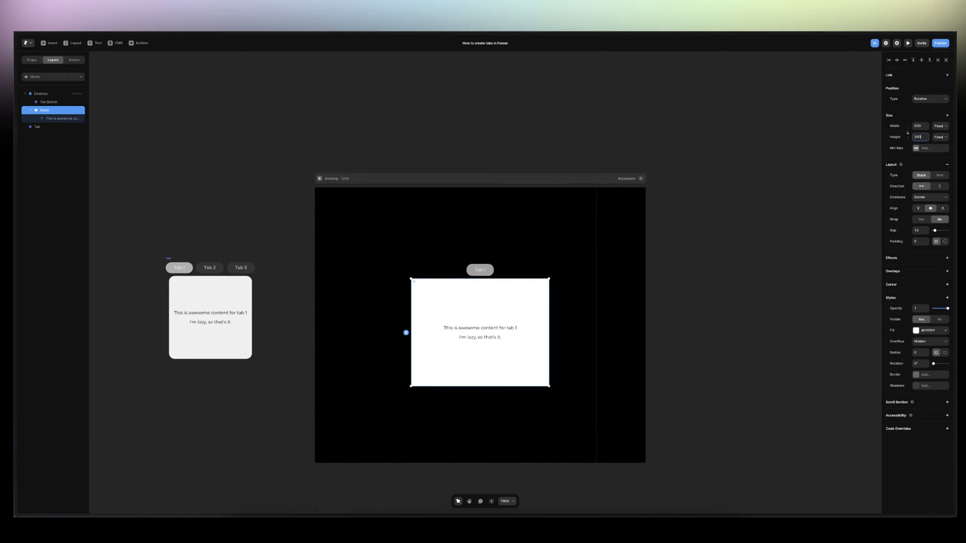
pyautogui.hotkey('shift', 'Up')
pyautogui.press('Up')
pyautogui.press('Up')
pyautogui.press('Up')
pyautogui.press('Up')
pyautogui.press('Up')
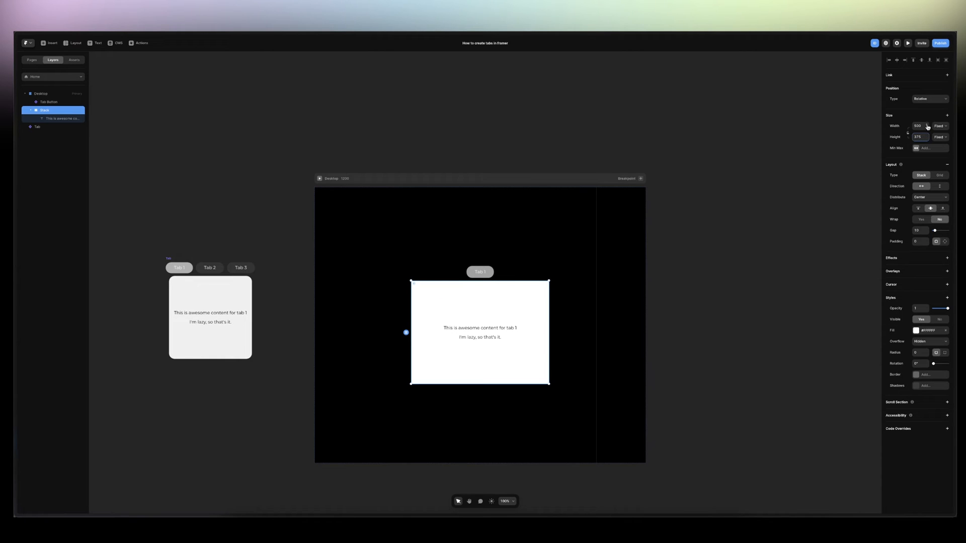
# Resize the content stack to a width of 350 and a height of 250
pyautogui.click(925, 126)
pyautogui.write('350')
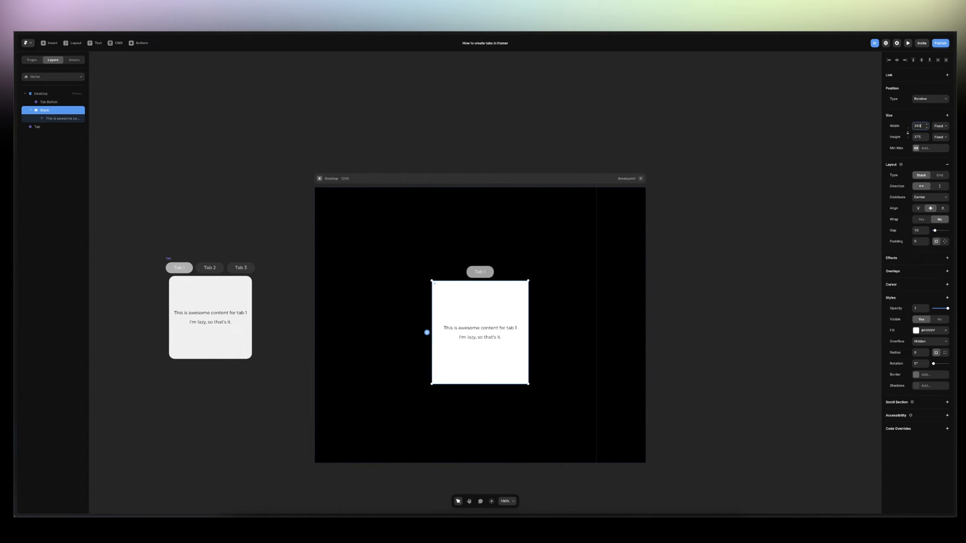
pyautogui.click(922, 137)
pyautogui.write('200')
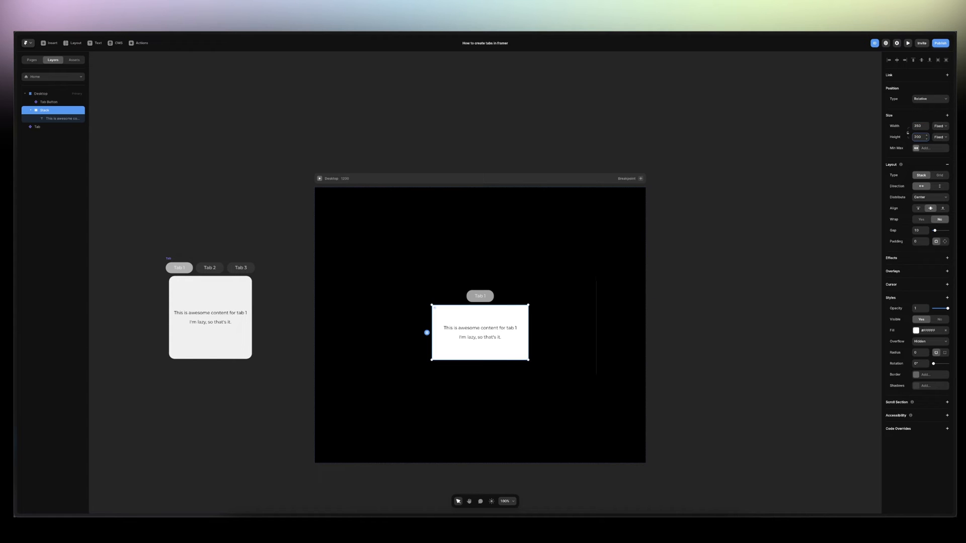
pyautogui.hotkey('shift', 'Up')
pyautogui.hotkey('shift', 'Up')
pyautogui.hotkey('shift', 'Up')
pyautogui.hotkey('shift', 'Up')
pyautogui.hotkey('shift', 'Up')
pyautogui.hotkey('shift', 'Up')
pyautogui.hotkey('shift', 'Down')
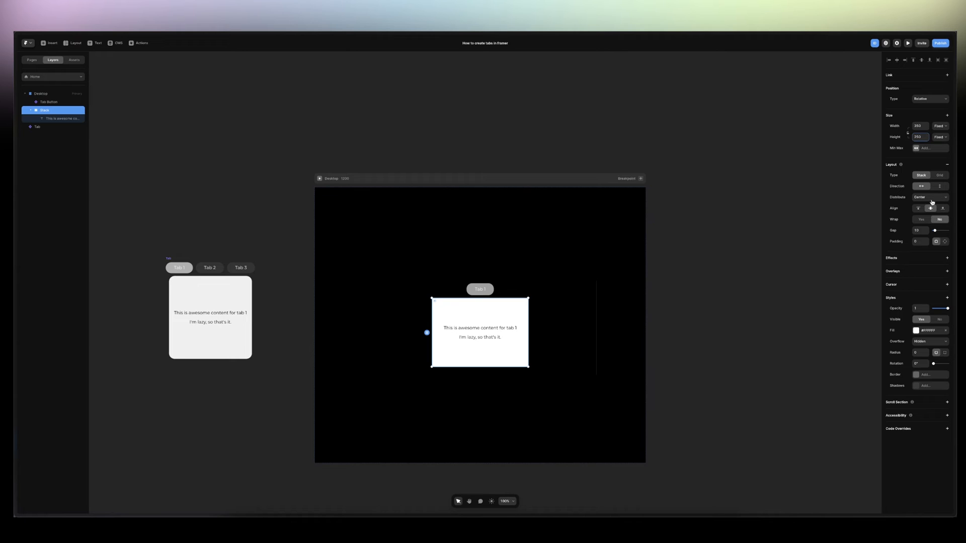
# Round the corners of the content stack with a radius of 20
pyautogui.click(920, 353)
pyautogui.write('20')
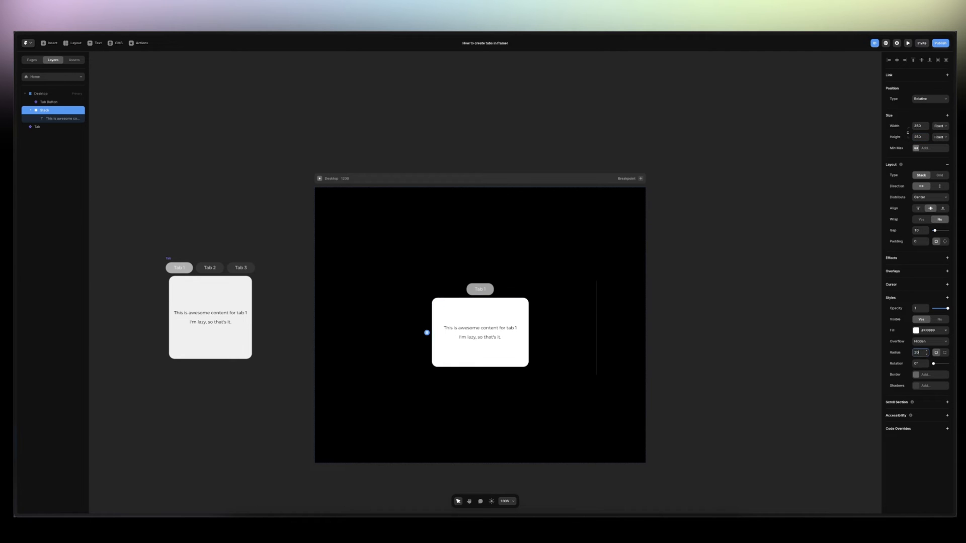
pyautogui.click(310, 288)
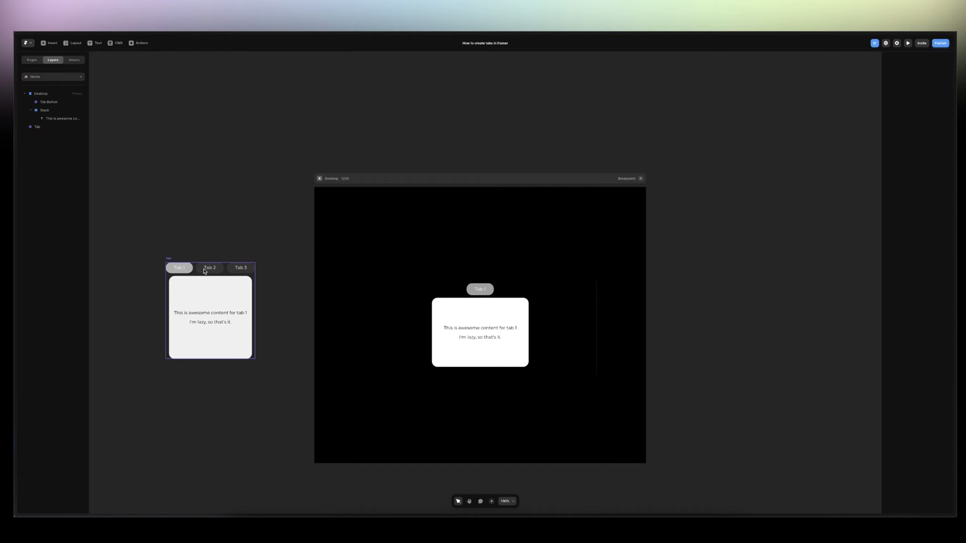
# Duplicate the Tab Button twice and wrap all three buttons in a new stack
pyautogui.click(481, 291)
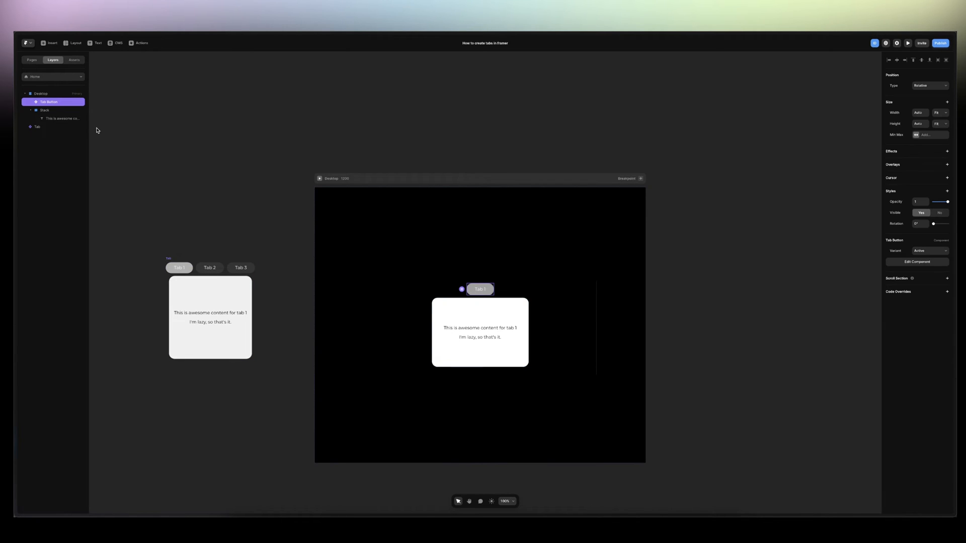
pyautogui.hotkey('ctrl', 'd')
pyautogui.hotkey('ctrl', 'd')
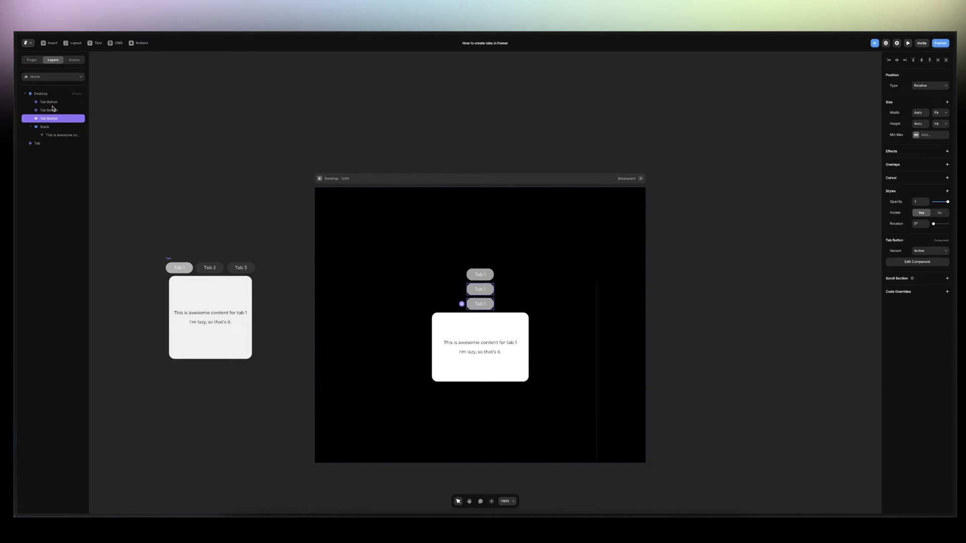
pyautogui.keyDown('shift'); pyautogui.click(54, 105); pyautogui.keyUp('shift')
pyautogui.rightClick(54, 106)
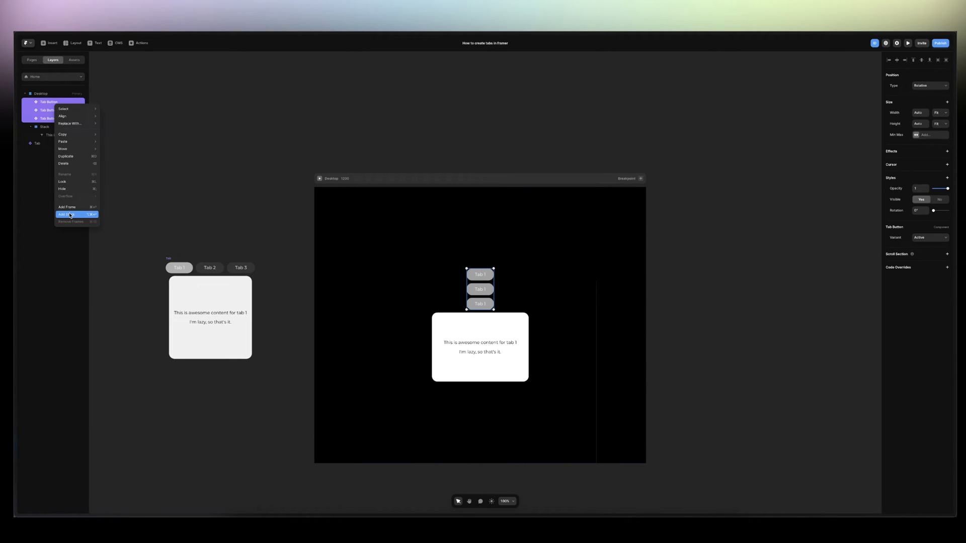
pyautogui.click(75, 214)
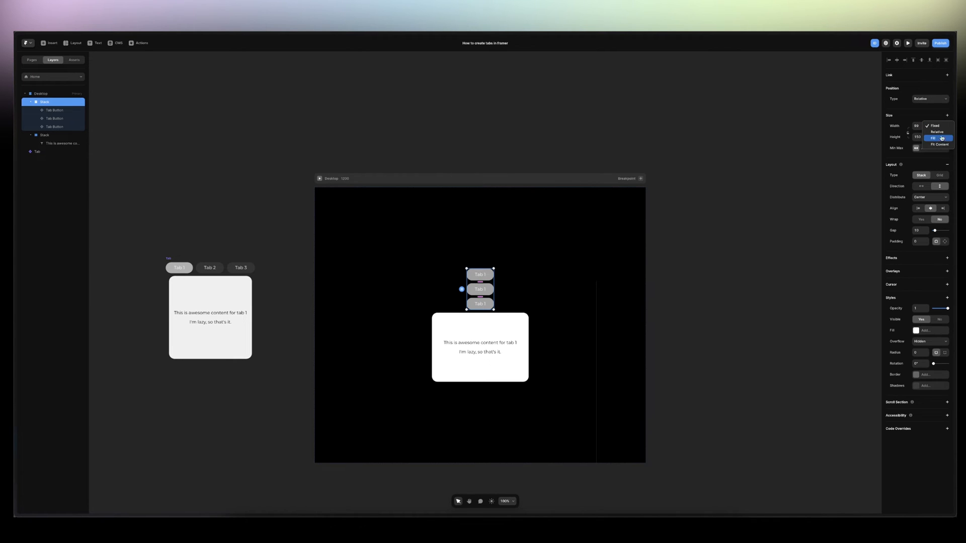
# Lay out the button stack horizontally and make its width and height fit the content
pyautogui.click(921, 186)
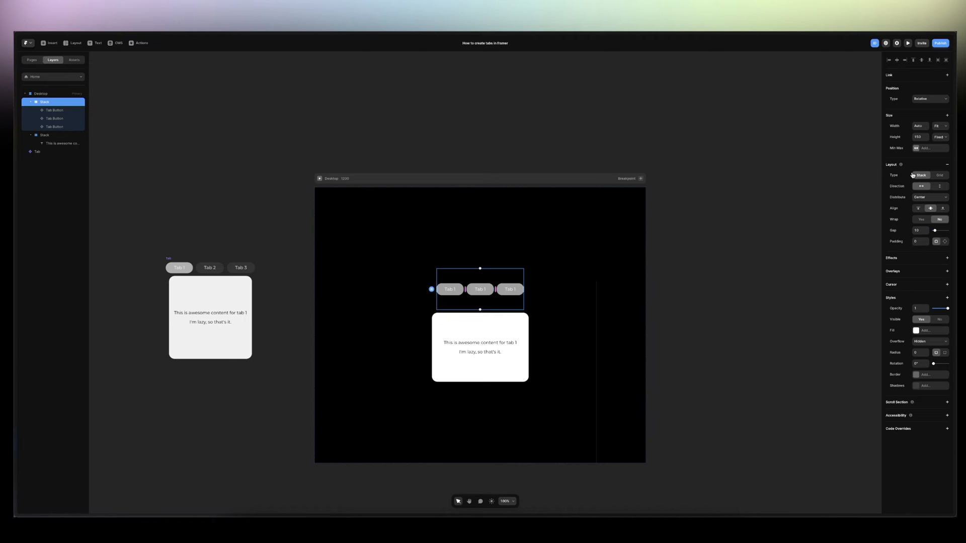
pyautogui.click(948, 140)
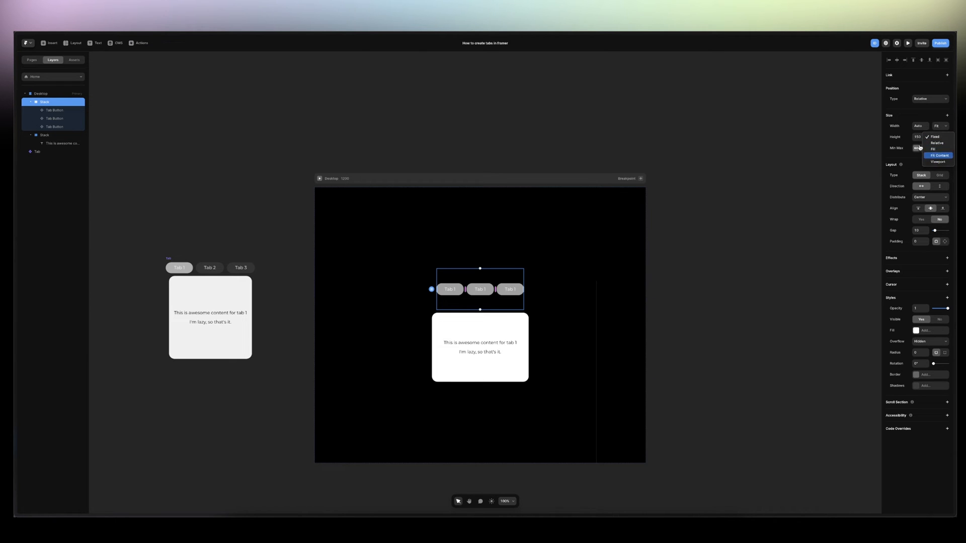
pyautogui.click(939, 158)
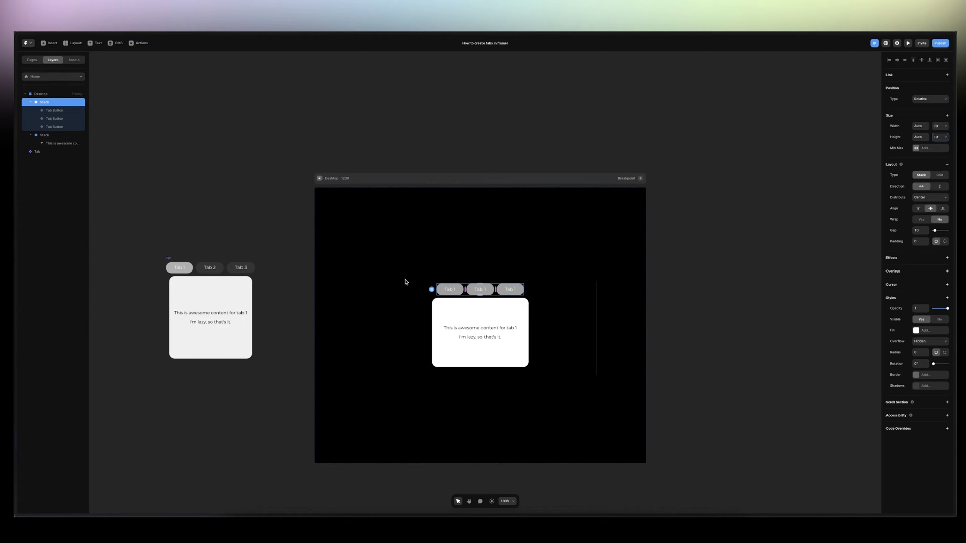
# In the Tab Button component, create a plain text variable named Title for the label's content and check it on the Inactive variant
pyautogui.click(472, 319)
pyautogui.click(480, 290)
pyautogui.click(445, 290)
pyautogui.doubleClick(446, 290)
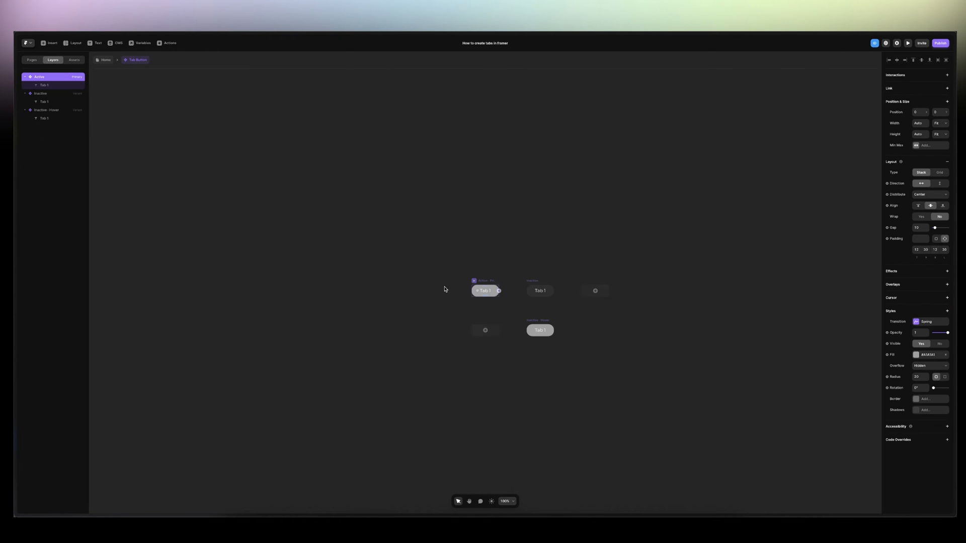
pyautogui.click(487, 293)
pyautogui.click(895, 301)
pyautogui.moveTo(903, 310)
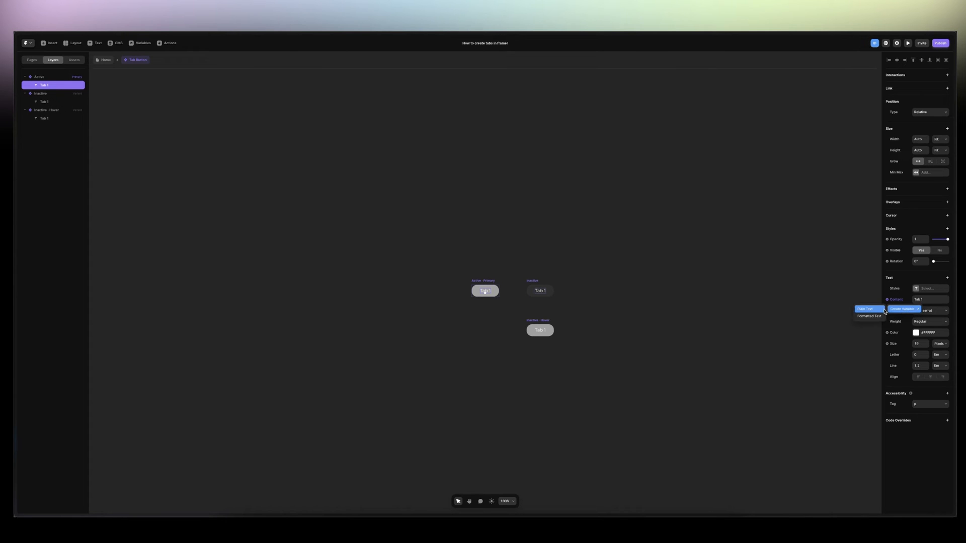
pyautogui.click(865, 309)
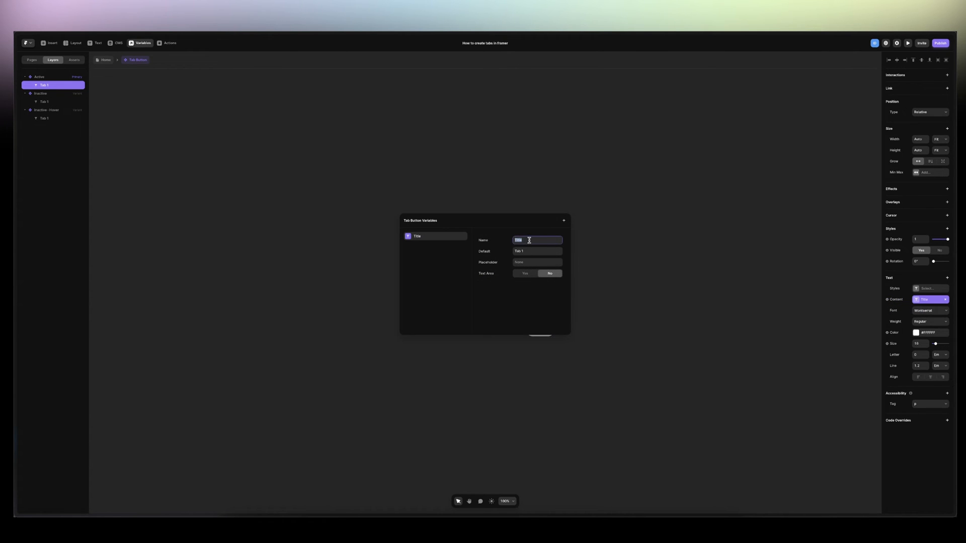
pyautogui.click(595, 258)
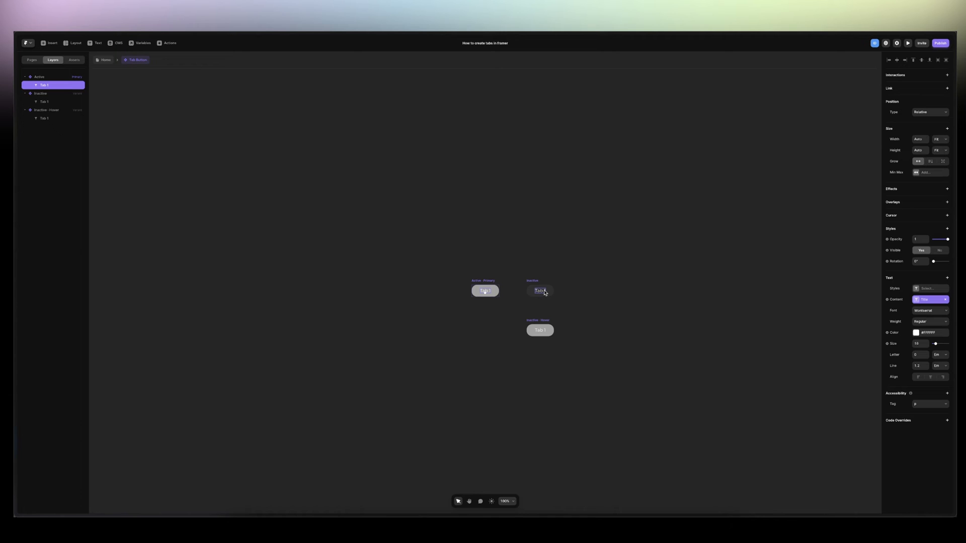
pyautogui.click(541, 291)
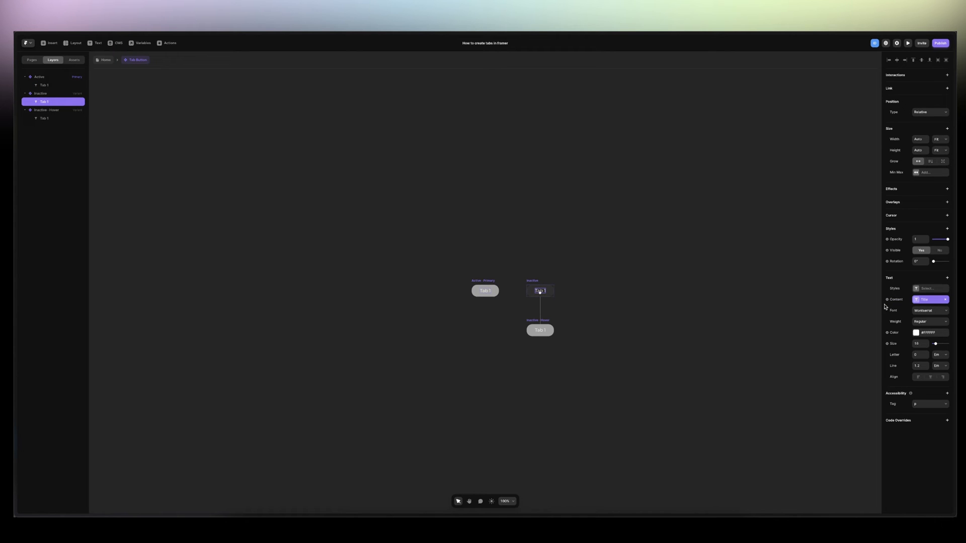
pyautogui.click(674, 297)
# Back on the Home page, set the second button's title to "Tab 2" and the third button's title to "Tab 3"
pyautogui.click(106, 60)
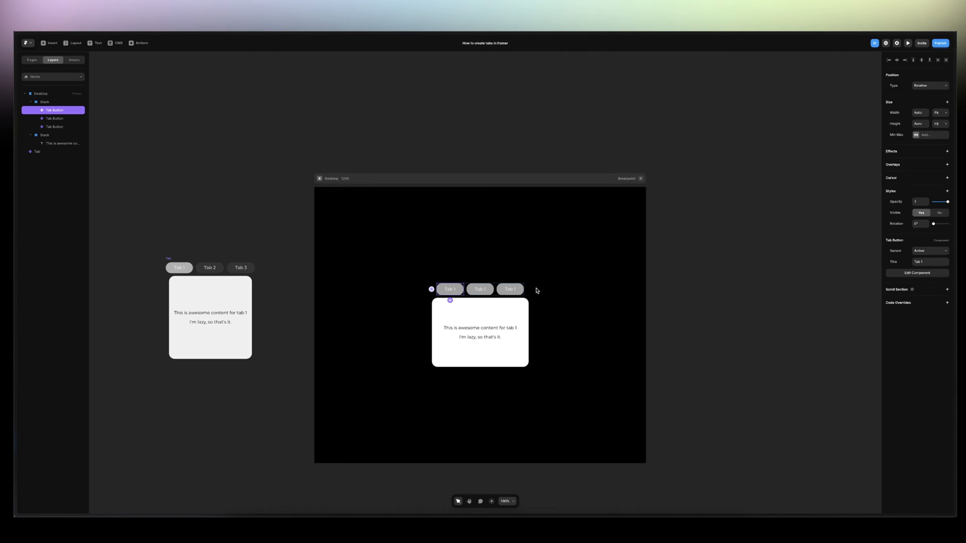
pyautogui.click(486, 292)
pyautogui.click(926, 261)
pyautogui.write('Tab 2')
pyautogui.click(516, 290)
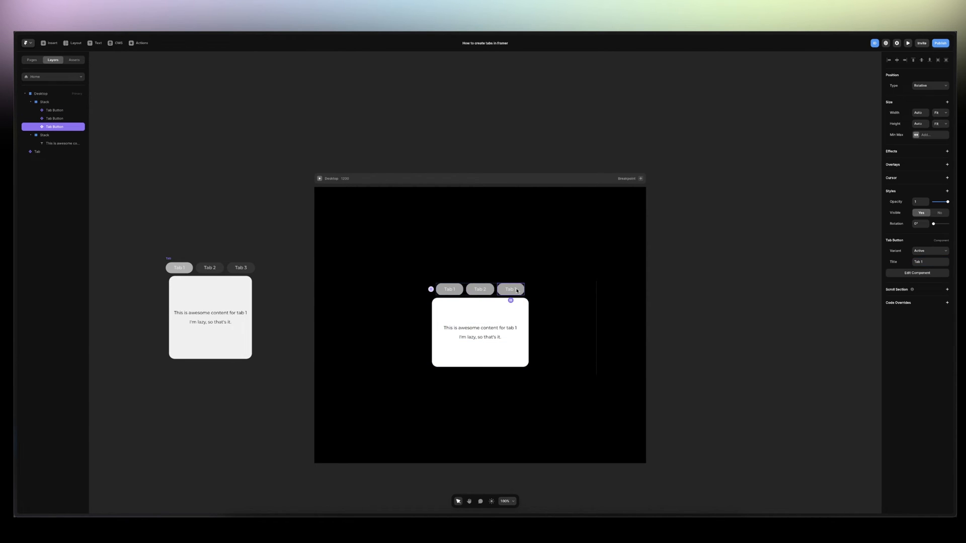
pyautogui.click(936, 262)
pyautogui.write('Tab 3')
# Switch the Tab 2 and Tab 3 buttons to the Inactive variant
pyautogui.click(479, 289)
pyautogui.click(934, 255)
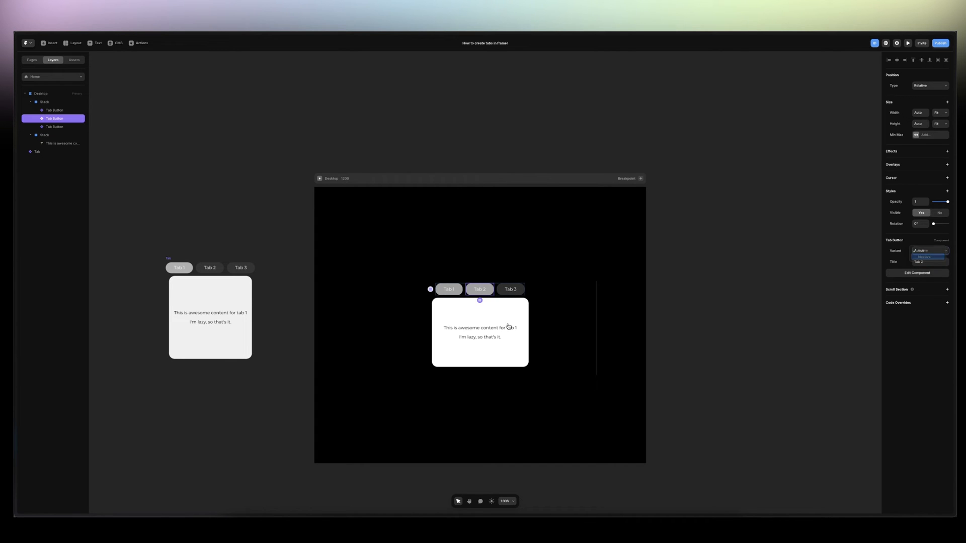
pyautogui.click(928, 259)
# Rename the stack holding the three buttons as "Tabs button wrapper"
pyautogui.click(30, 103)
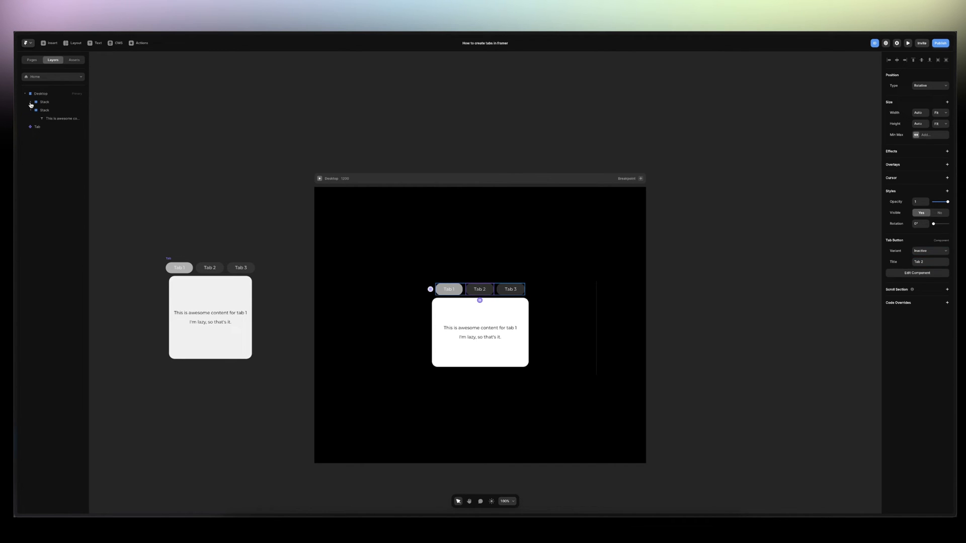
pyautogui.click(48, 104)
pyautogui.doubleClick(48, 104)
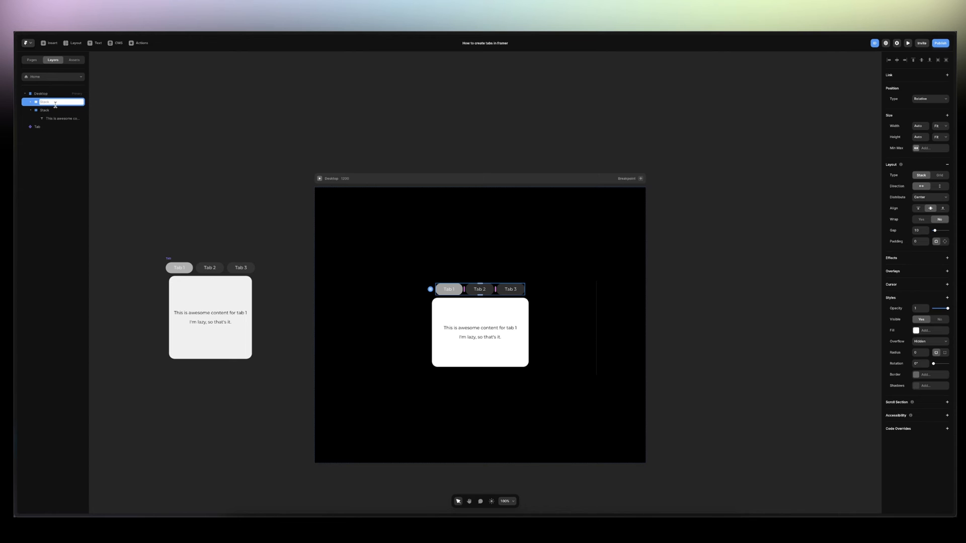
pyautogui.write('Tabs button wrapper')
# Rename the stack holding the content text as "Tab content"
pyautogui.click(47, 110)
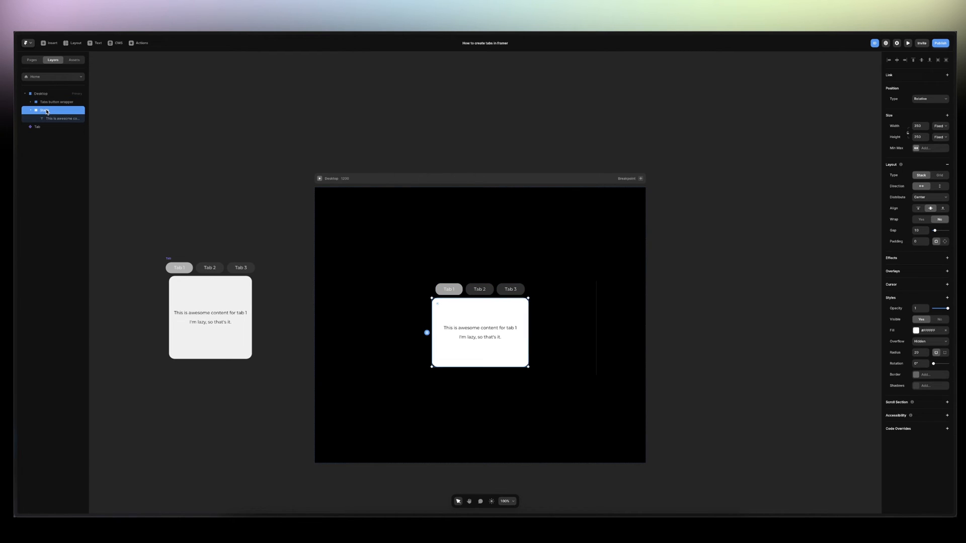
pyautogui.doubleClick(47, 112)
pyautogui.write('Tab content')
pyautogui.press('Return')
# Wrap Tabs button wrapper and Tab content in a new stack and rename it as "Tab component"
pyautogui.click(31, 110)
pyautogui.keyDown('shift'); pyautogui.click(50, 101); pyautogui.keyUp('shift')
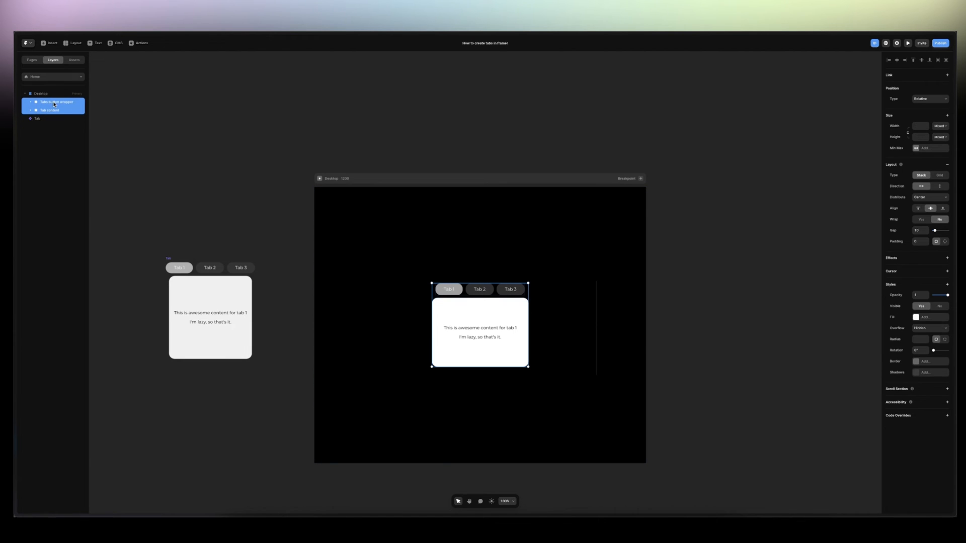
pyautogui.rightClick(54, 104)
pyautogui.click(65, 205)
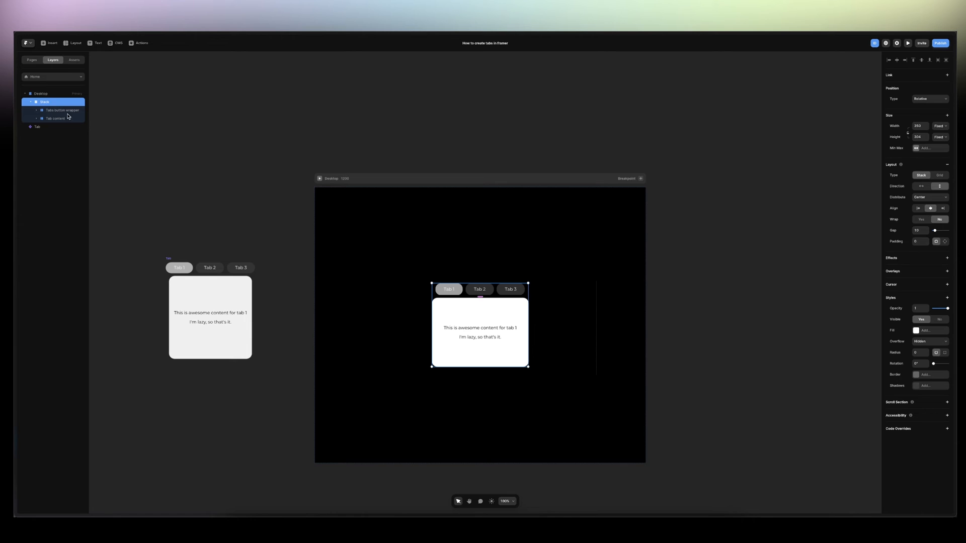
pyautogui.doubleClick(45, 102)
pyautogui.write('Tab component')
pyautogui.press('Return')
# Convert the Tab component stack into a component and fit its primary variant in the view
pyautogui.rightClick(74, 103)
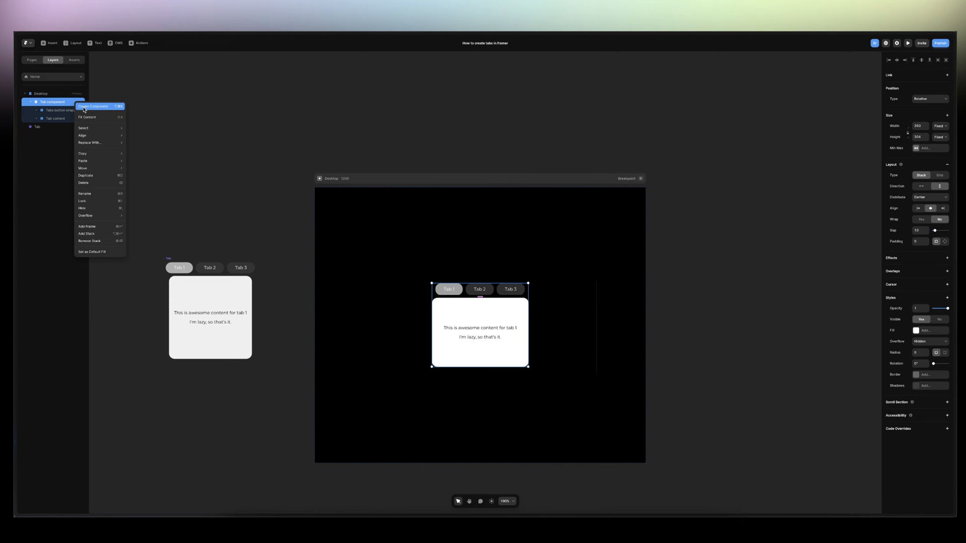
pyautogui.click(84, 109)
pyautogui.click(502, 294)
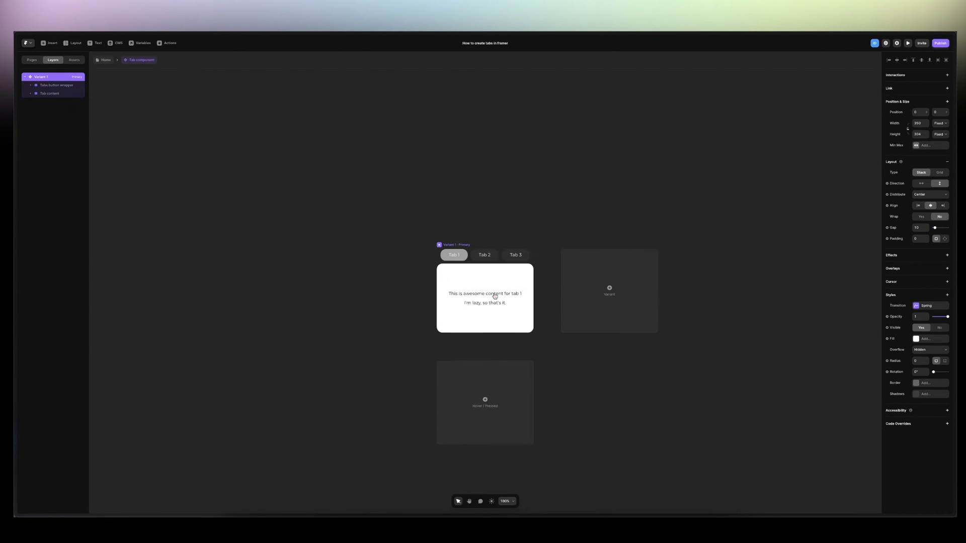
pyautogui.click(400, 269)
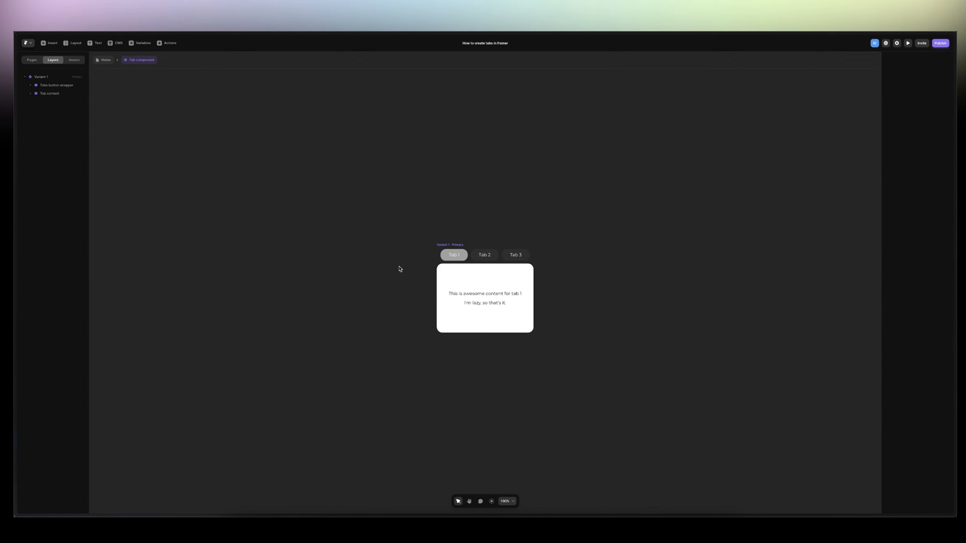
pyautogui.hotkey('shift', '1')
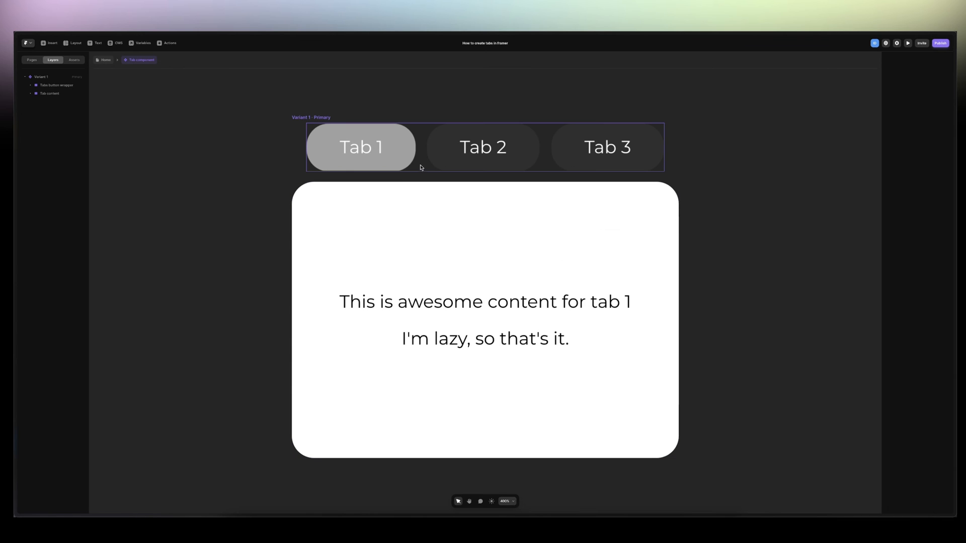
# Give the Tabs button wrapper individual paddings of 10 top and bottom and 12 on both sides
pyautogui.click(421, 163)
pyautogui.click(269, 217)
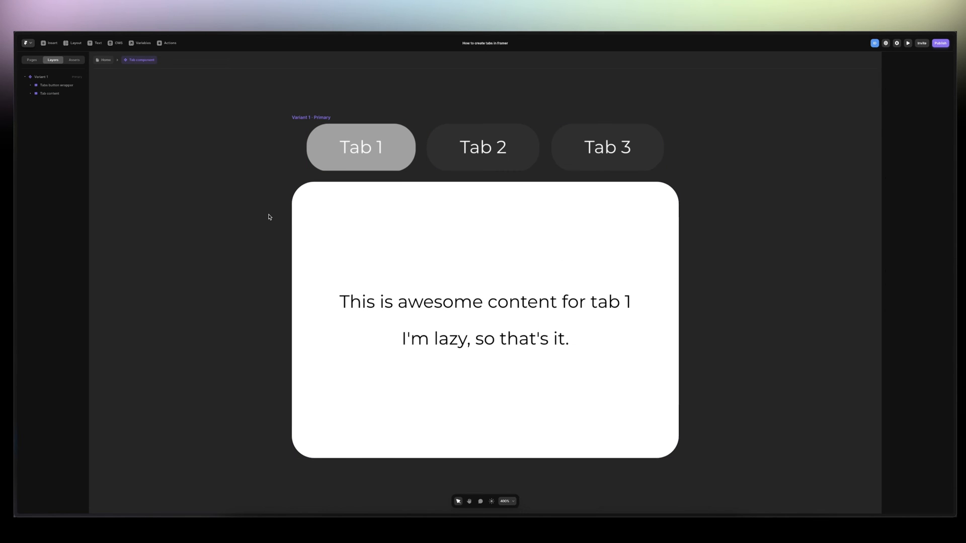
pyautogui.click(422, 163)
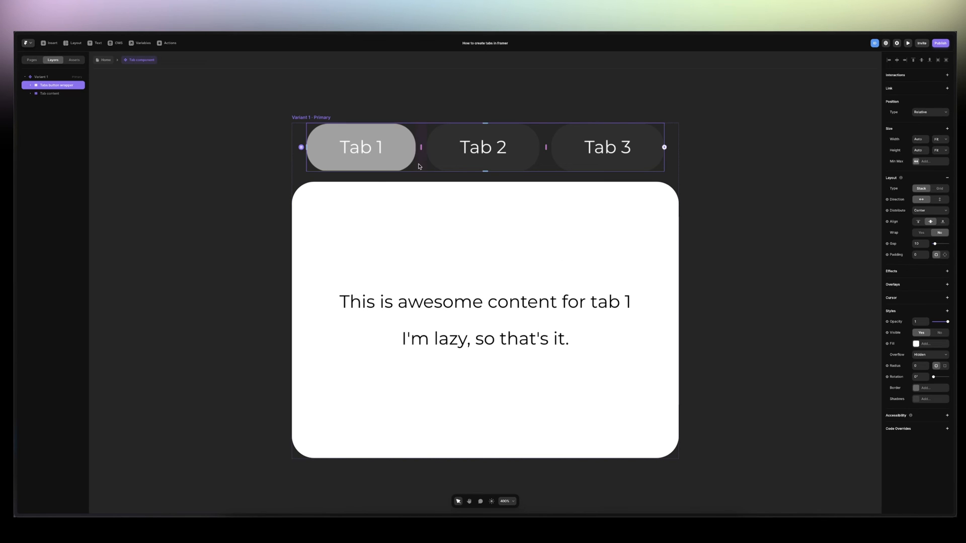
pyautogui.click(257, 225)
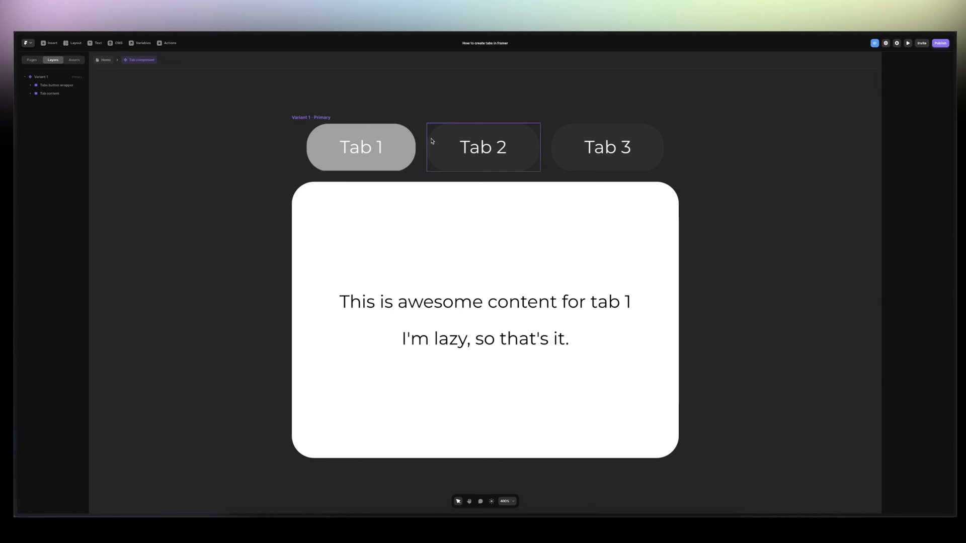
pyautogui.click(421, 151)
pyautogui.click(944, 255)
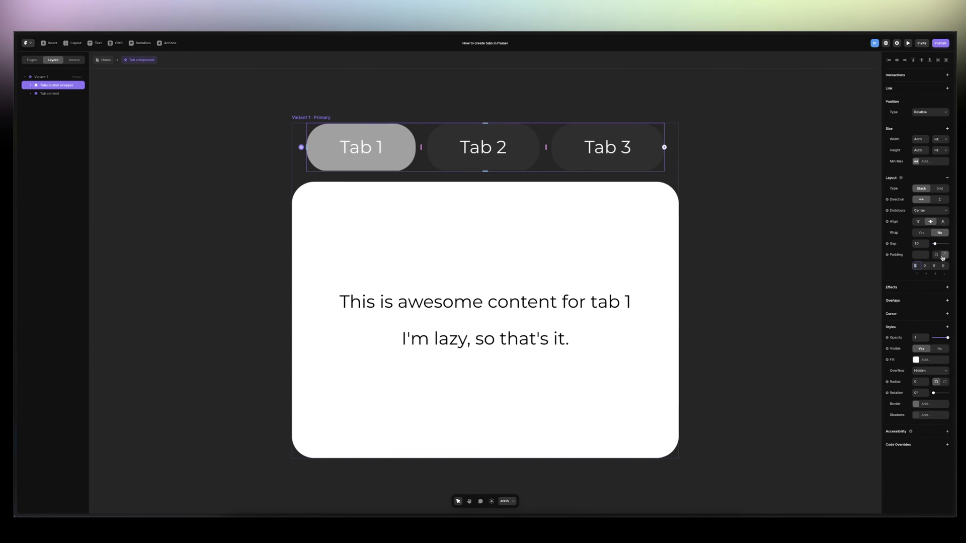
pyautogui.write('10')
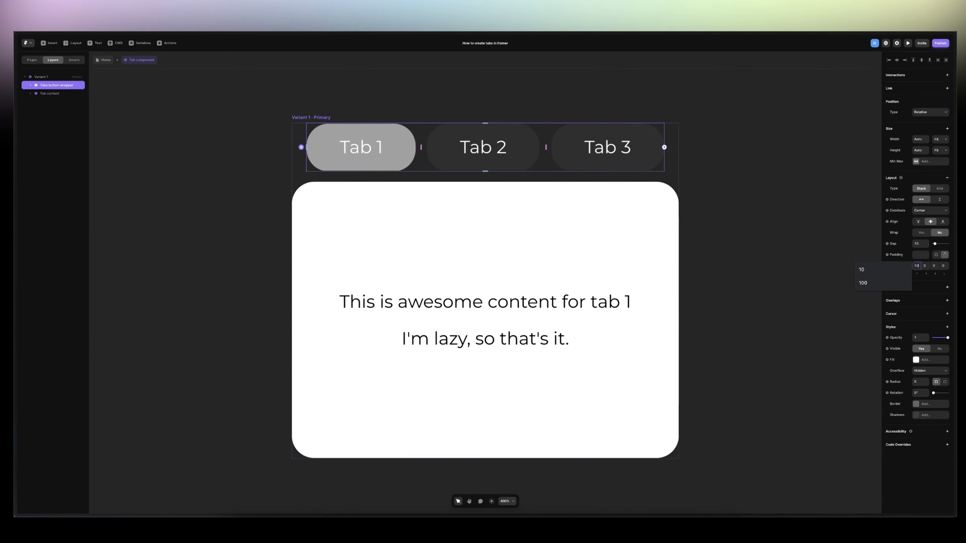
pyautogui.click(933, 266)
pyautogui.write('10')
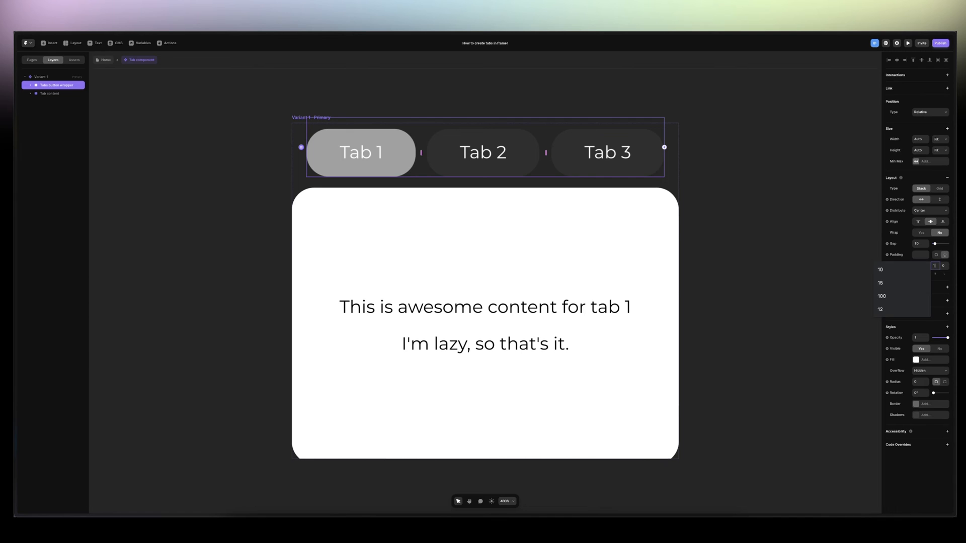
pyautogui.click(944, 265)
pyautogui.write('12')
pyautogui.click(926, 266)
pyautogui.press('Return')
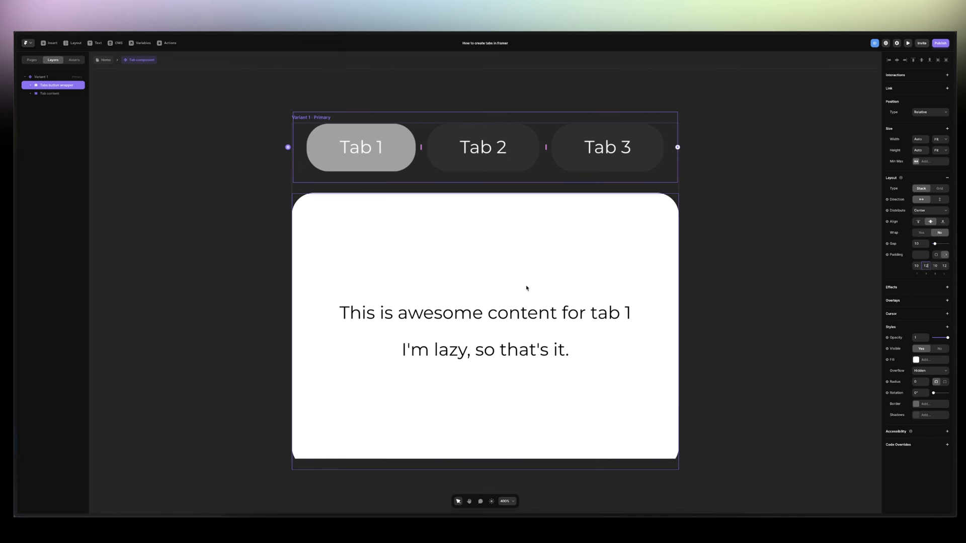
pyautogui.click(223, 188)
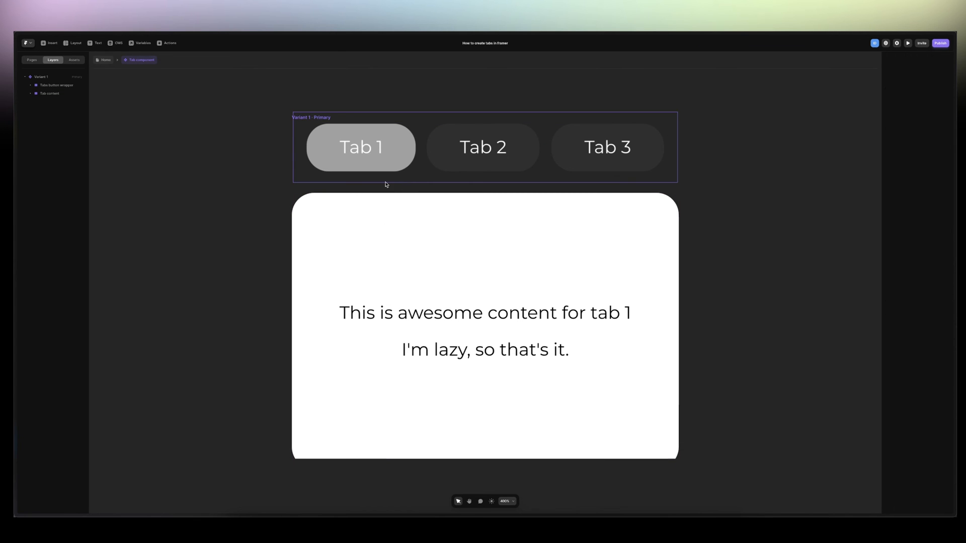
# Rename the primary variant of the tab component as "Tab 1"
pyautogui.hotkey('ctrl', '-')
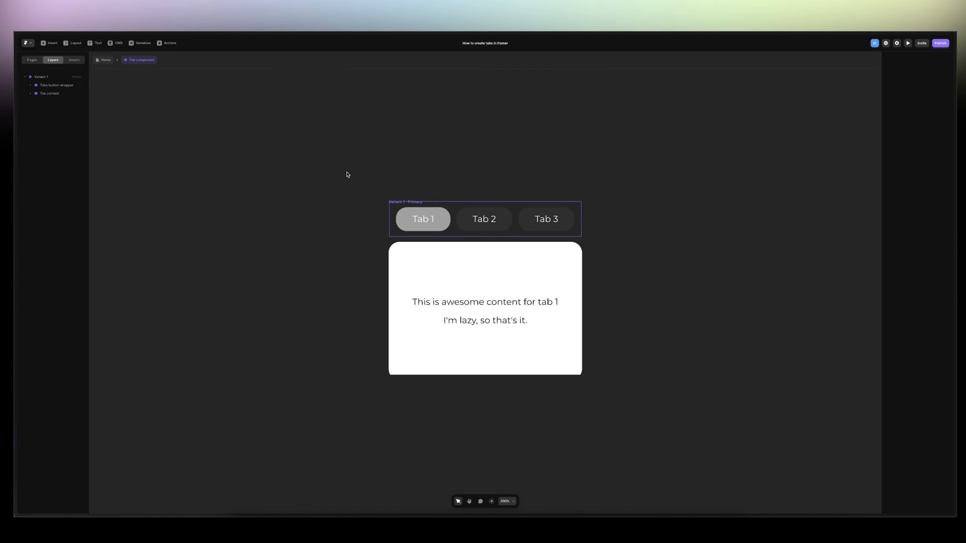
pyautogui.doubleClick(40, 76)
pyautogui.write('Tab')
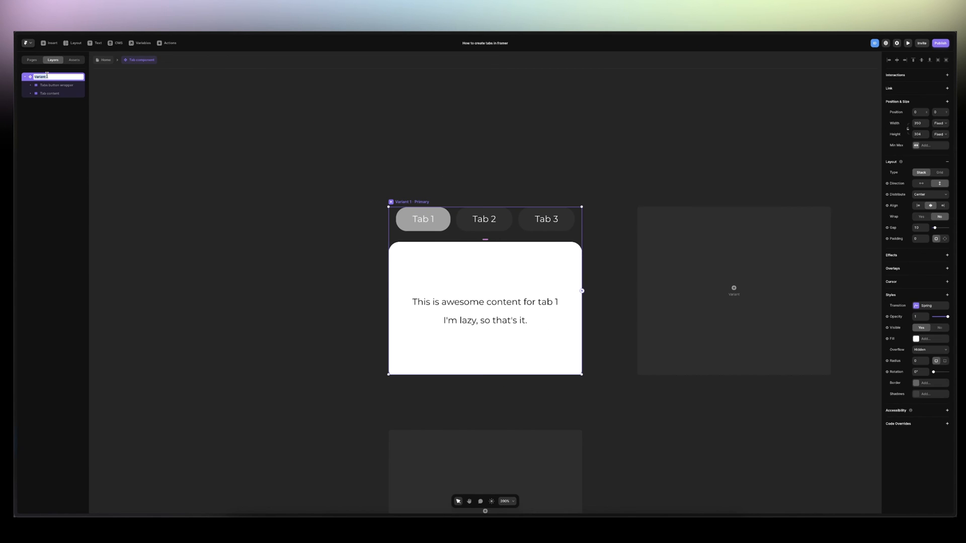
pyautogui.write(' 1')
pyautogui.press('Return')
# Add two more variants to the tab component and rename them "Tab 2" and "Tab 3"
pyautogui.click(683, 259)
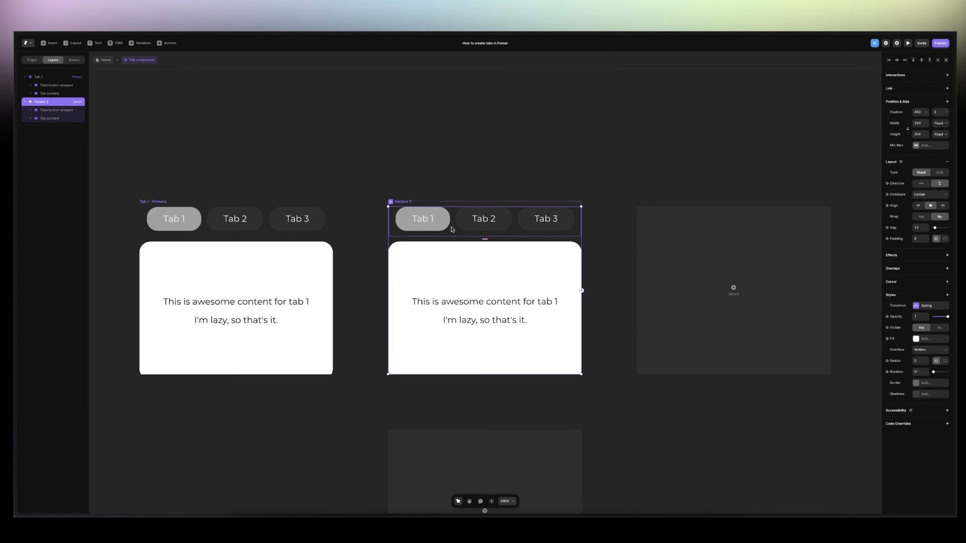
pyautogui.click(733, 288)
pyautogui.doubleClick(49, 105)
pyautogui.write('Tab 2')
pyautogui.press('Return')
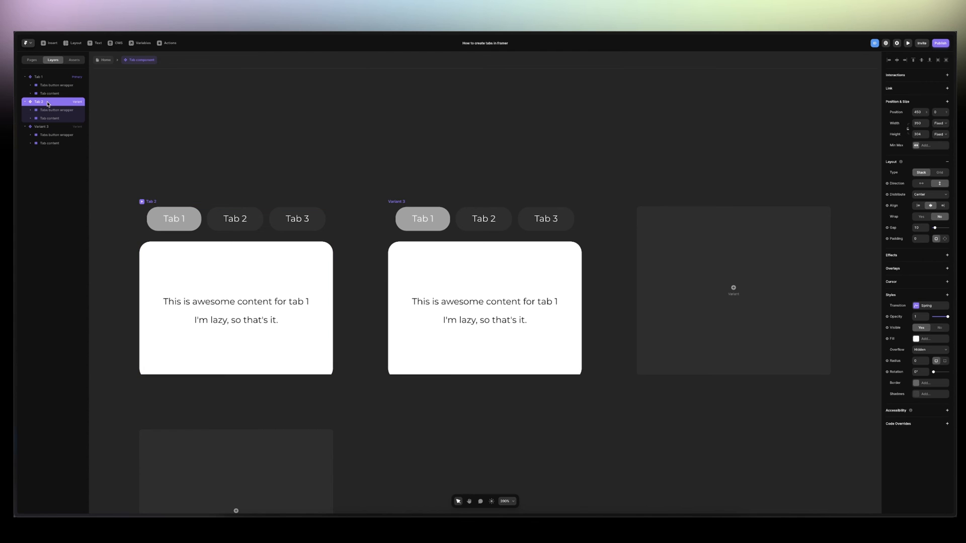
pyautogui.doubleClick(41, 126)
pyautogui.write('Tab 3')
pyautogui.click(397, 129)
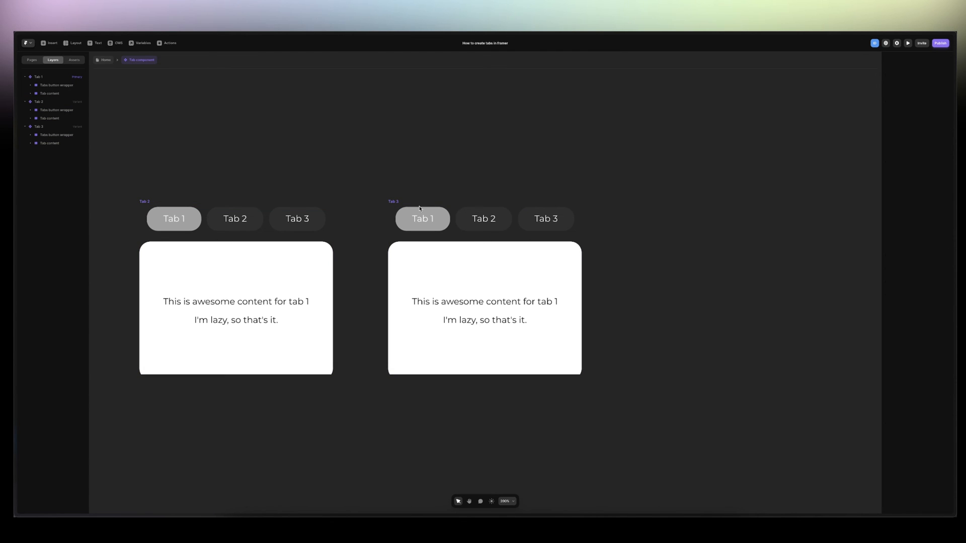
# Set the height of the primary Tab 1 variant to Fit
pyautogui.click(478, 223)
pyautogui.click(378, 183)
pyautogui.hotkey('ctrl', '-')
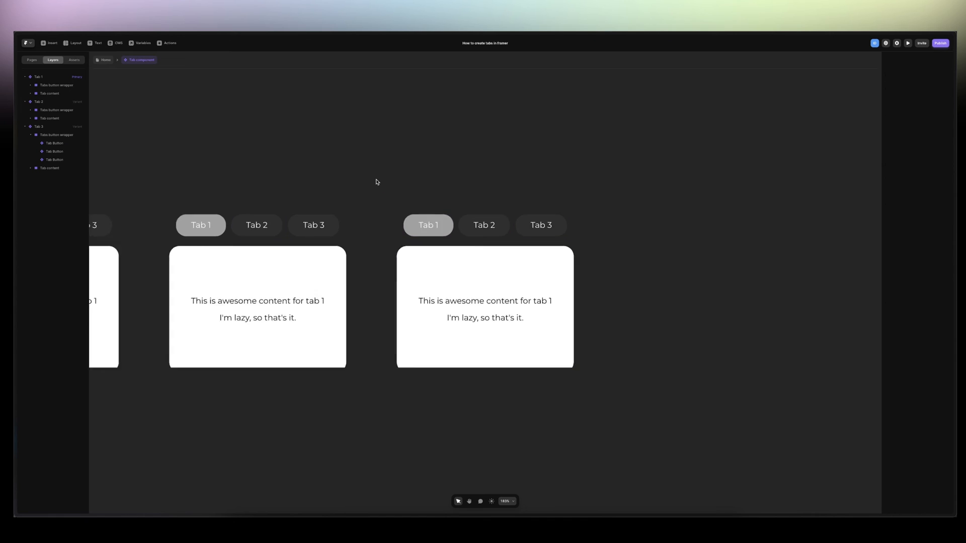
pyautogui.hscroll(-1, 377, 182)
pyautogui.hotkey('ctrl', '+')
pyautogui.hscroll(-1, 378, 182)
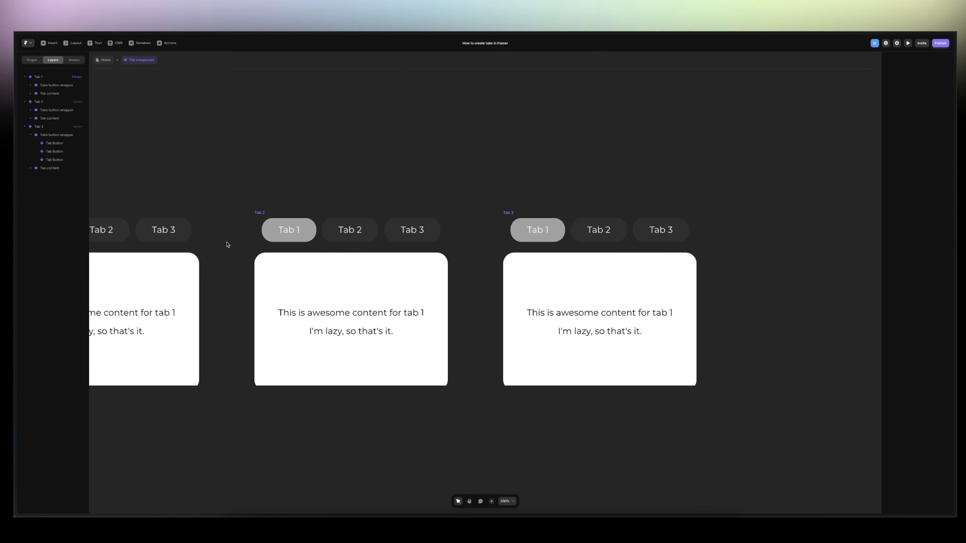
pyautogui.hscroll(-5, 258, 347)
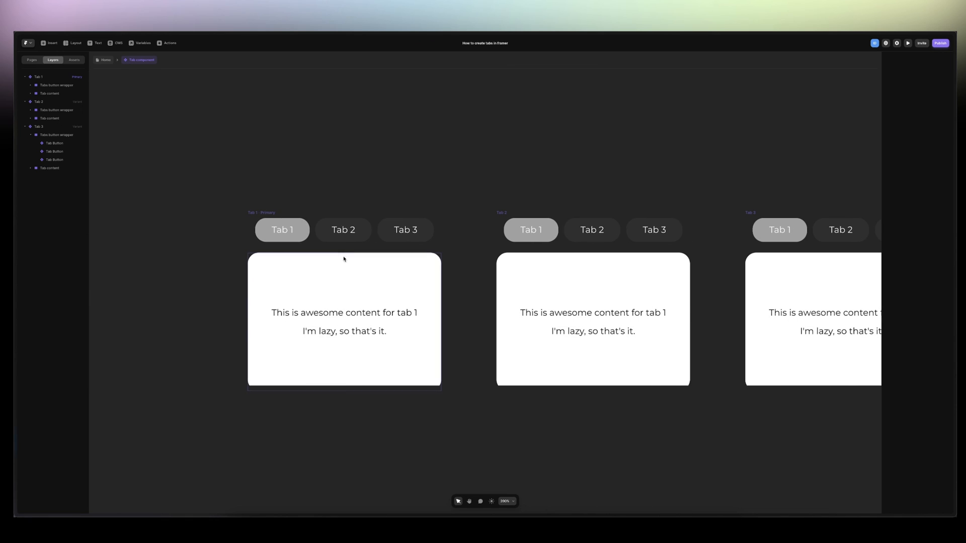
pyautogui.click(258, 212)
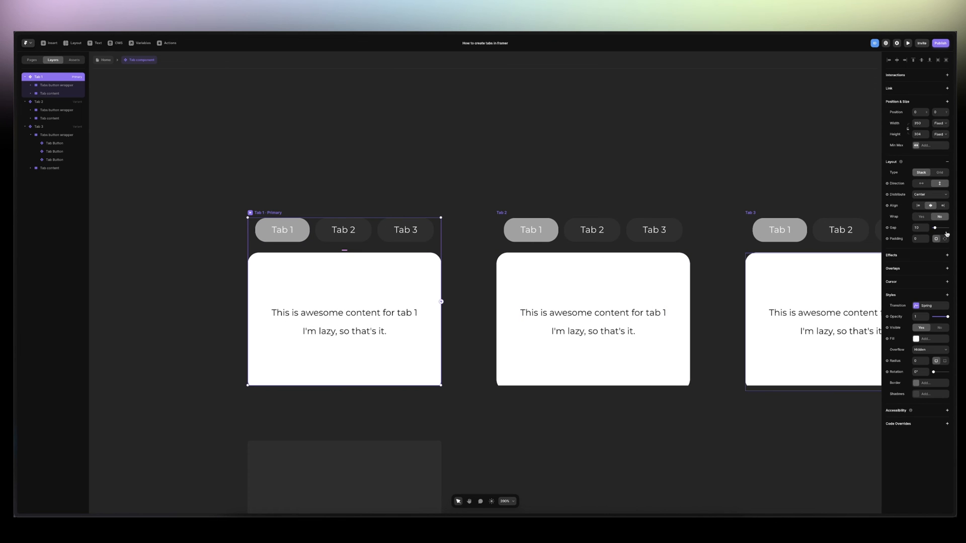
pyautogui.click(945, 135)
pyautogui.click(938, 154)
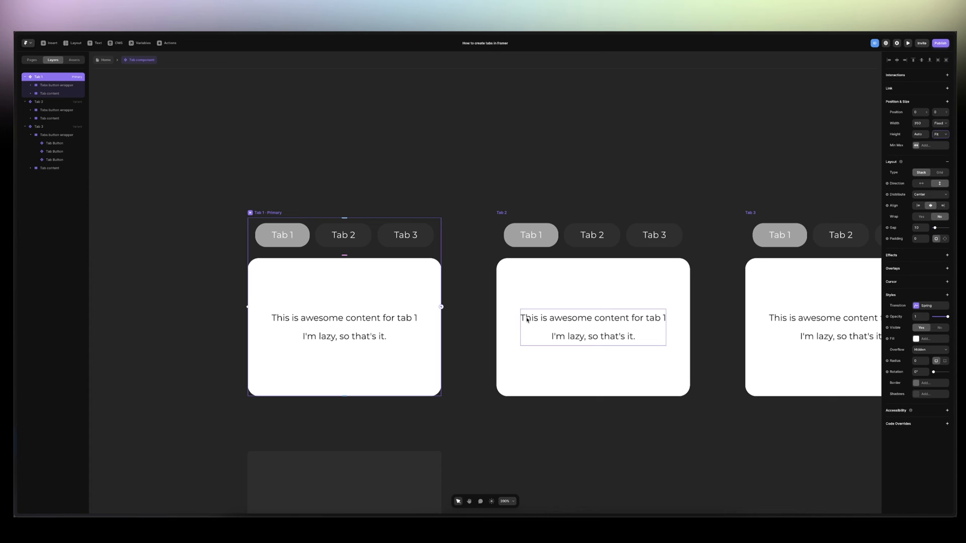
# In the Tab 2 variant, set the Tab 2 button to Active and the Tab 1 button to Inactive
pyautogui.click(609, 244)
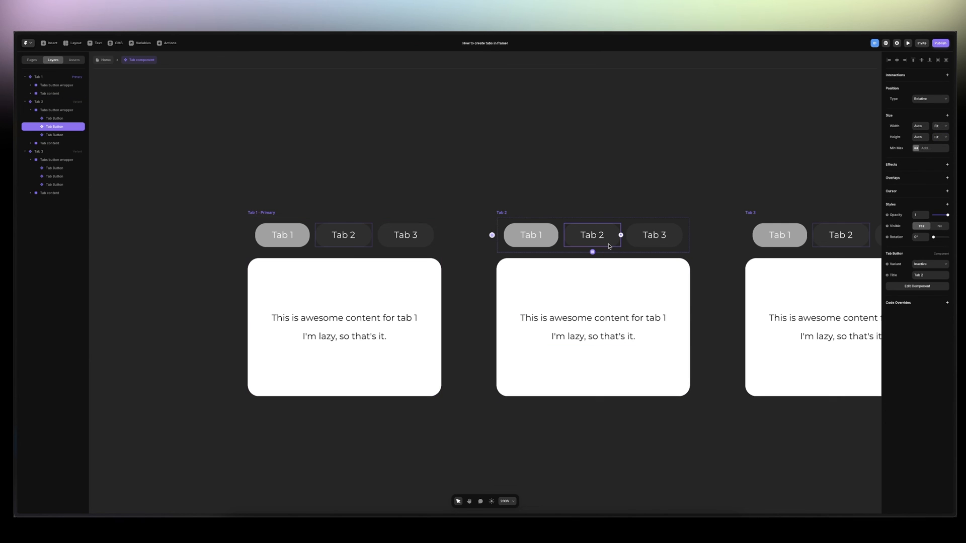
pyautogui.click(928, 264)
pyautogui.click(927, 256)
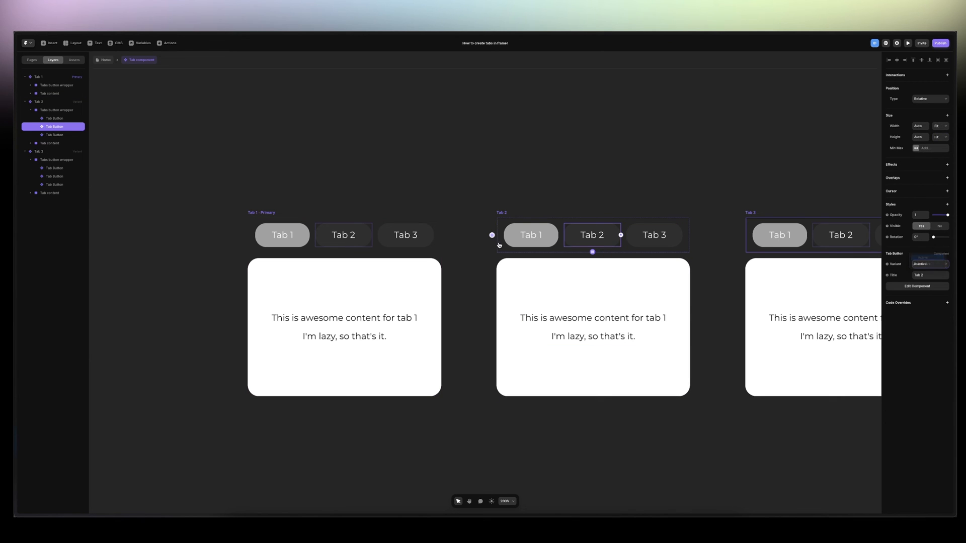
pyautogui.click(541, 240)
pyautogui.click(928, 264)
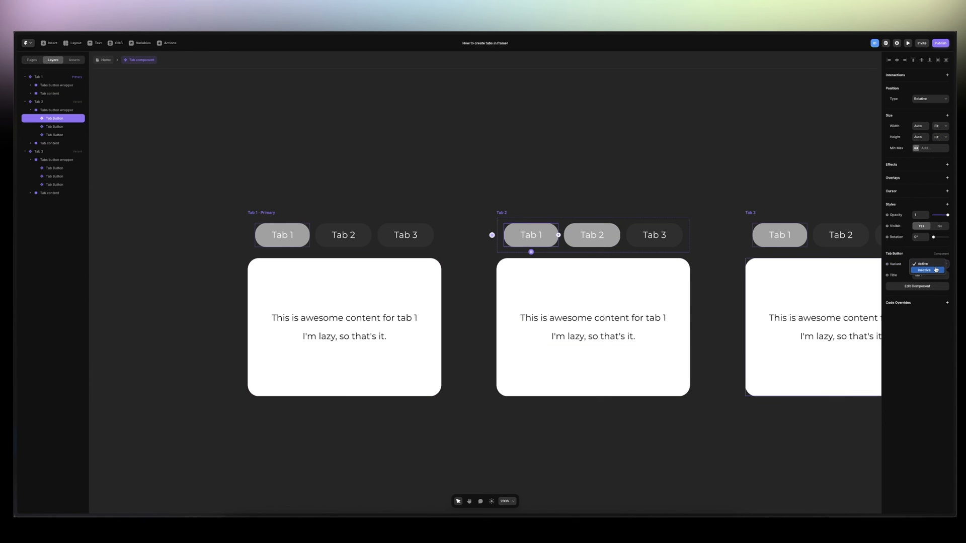
pyautogui.click(928, 270)
# In the Tab 3 variant, set the Tab 3 button to Active and the Tab 1 button to Inactive
pyautogui.hscroll(5, 728, 267)
pyautogui.click(780, 236)
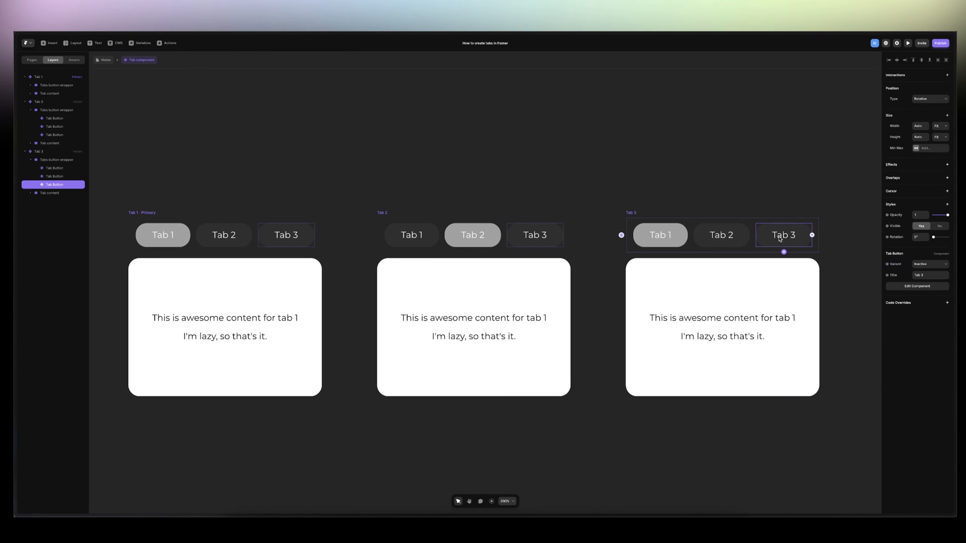
pyautogui.click(924, 265)
pyautogui.click(927, 256)
pyautogui.click(674, 244)
pyautogui.click(928, 264)
pyautogui.click(928, 269)
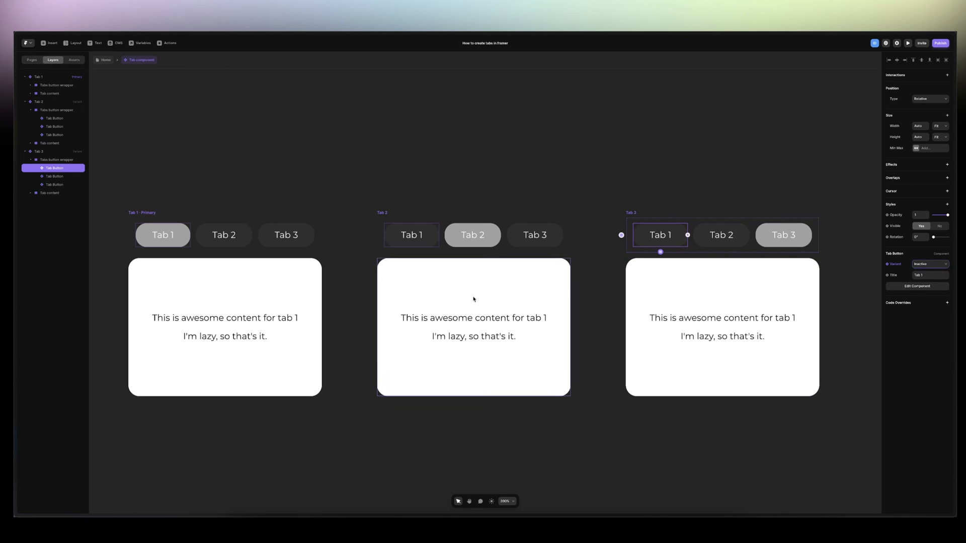
# Change the first content line in the Tab 2 variant to "This is awesome content for tab 2"
pyautogui.click(474, 325)
pyautogui.doubleClick(507, 321)
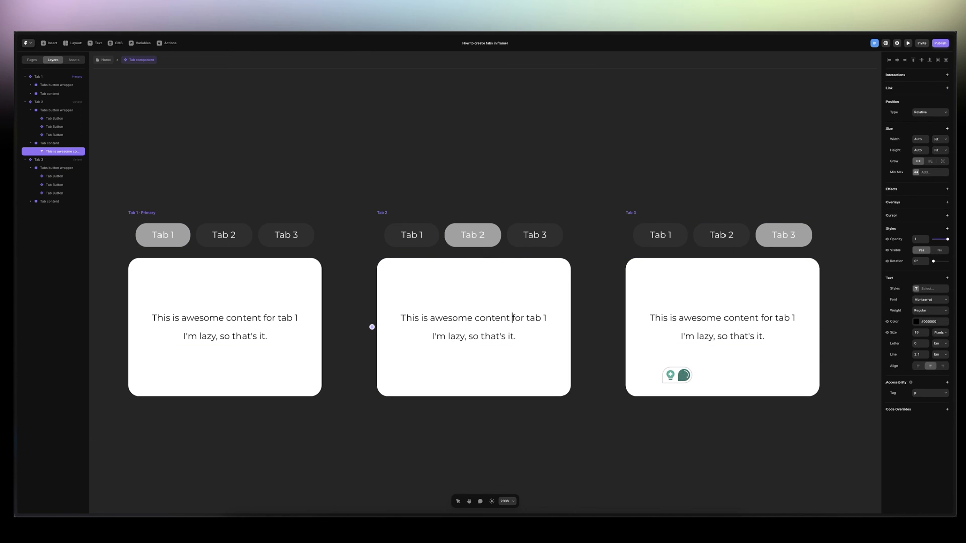
pyautogui.click(539, 320)
pyautogui.press('BackSpace')
pyautogui.write('2')
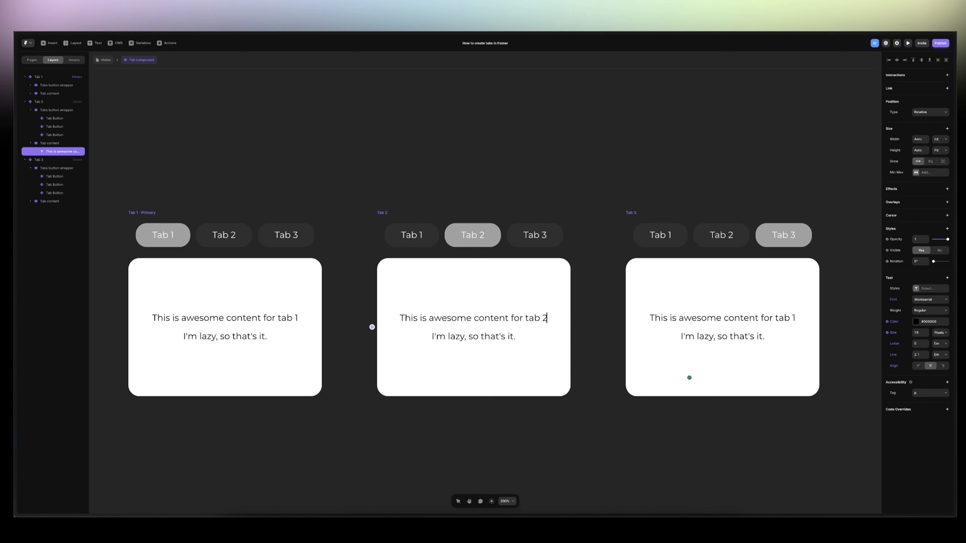
# Change the first content line in the Tab 3 variant to "This is awesome content for tab 3"
pyautogui.click(783, 319)
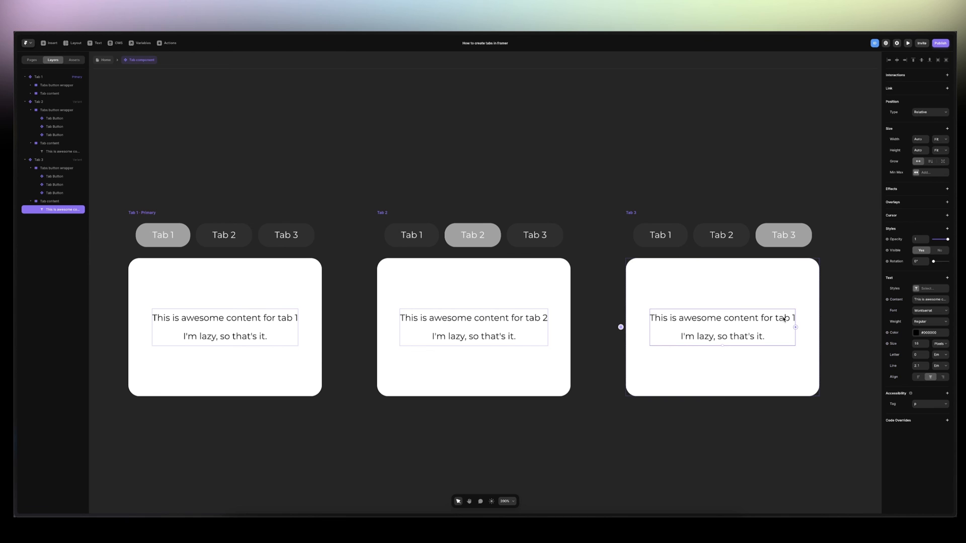
pyautogui.doubleClick(783, 319)
pyautogui.click(792, 318)
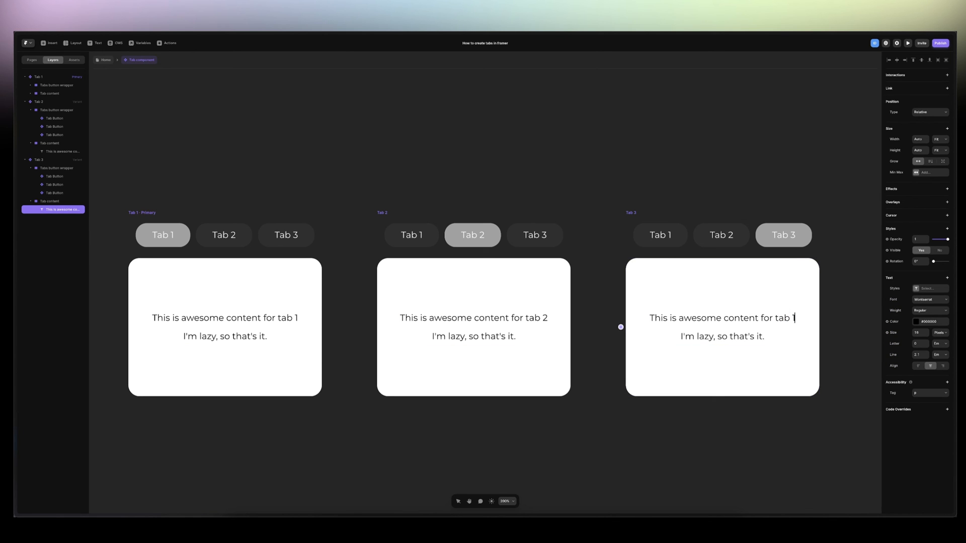
pyautogui.press('BackSpace')
pyautogui.write('3')
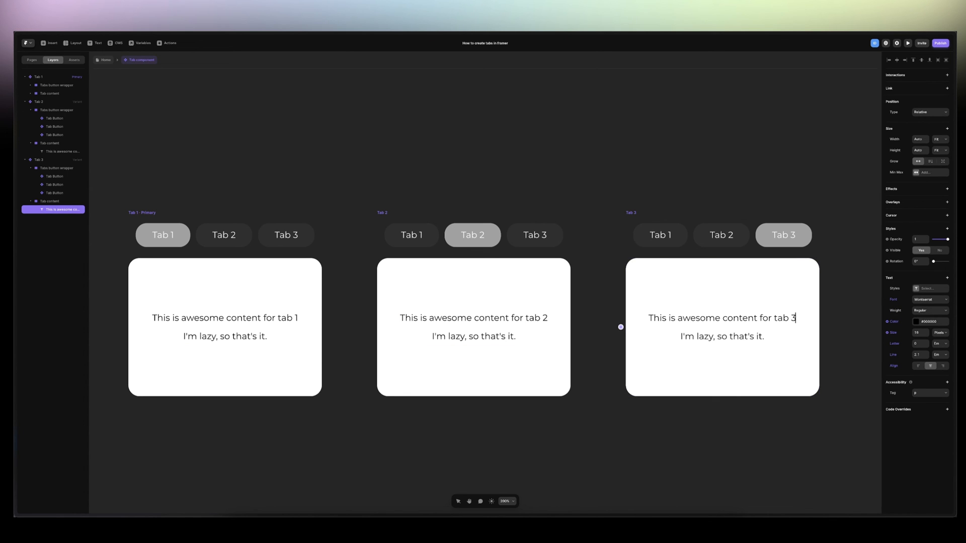
# Return to the Home page and set the height of the Tab component instance to Fit
pyautogui.press('Escape')
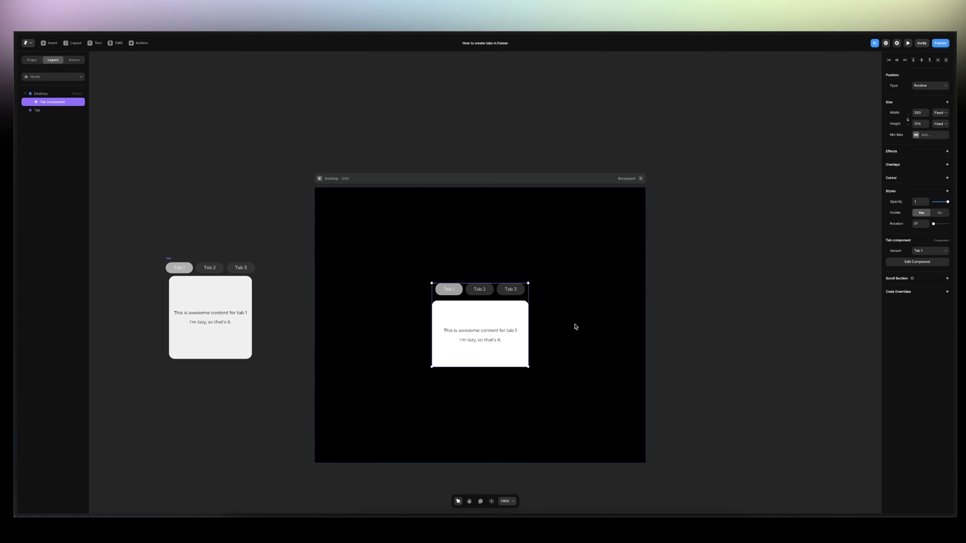
pyautogui.click(518, 303)
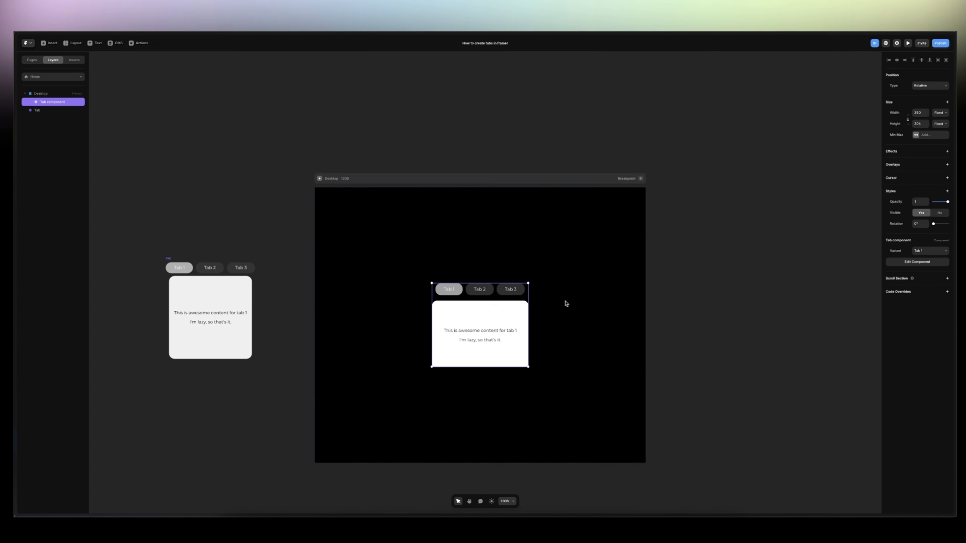
pyautogui.click(944, 124)
pyautogui.click(939, 142)
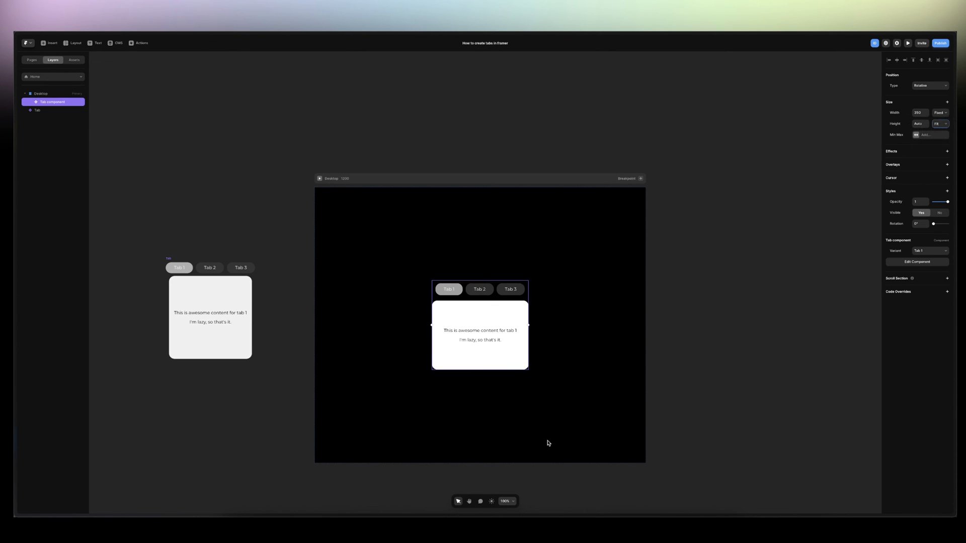
# Reopen the tab component and connect the Tab 2 button in the Tab 1 variant to the Tab 2 variant on tap
pyautogui.doubleClick(461, 298)
pyautogui.hscroll(1, 393, 256)
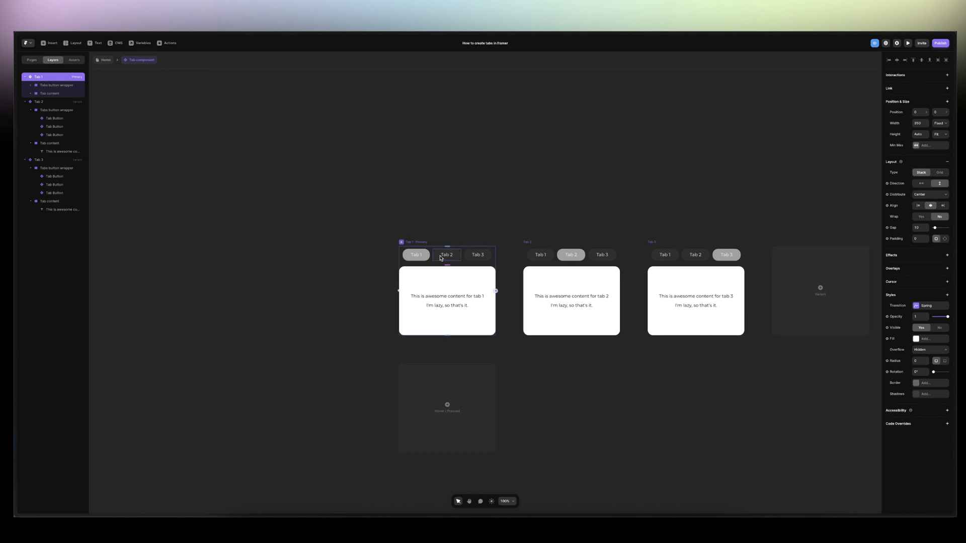
pyautogui.doubleClick(446, 257)
pyautogui.moveTo(461, 255); pyautogui.dragTo(585, 291)
pyautogui.click(410, 216)
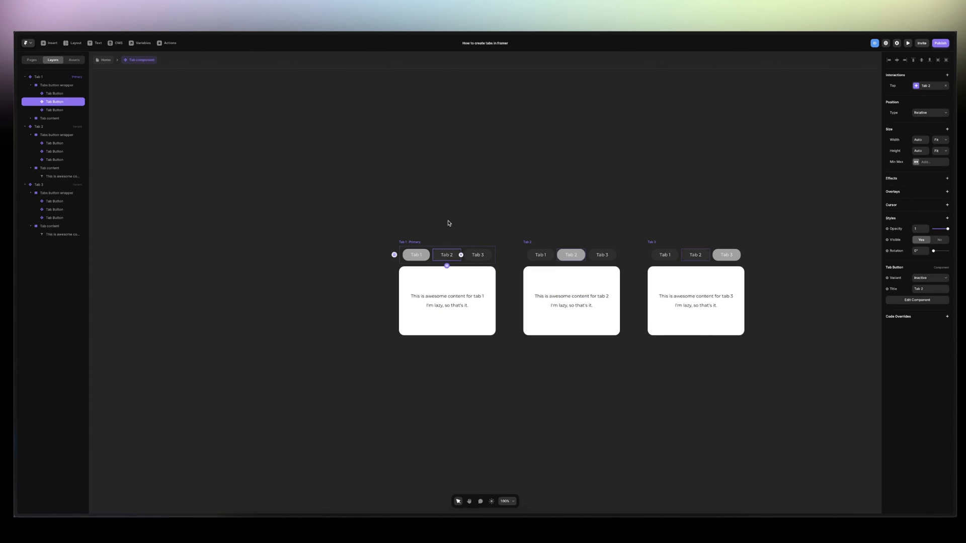
# In the Tab 2 variant, connect the Tab 1 button to the Tab 1 variant and the Tab 3 button to the Tab 3 variant
pyautogui.doubleClick(546, 257)
pyautogui.moveTo(555, 255); pyautogui.dragTo(401, 284)
pyautogui.click(603, 255)
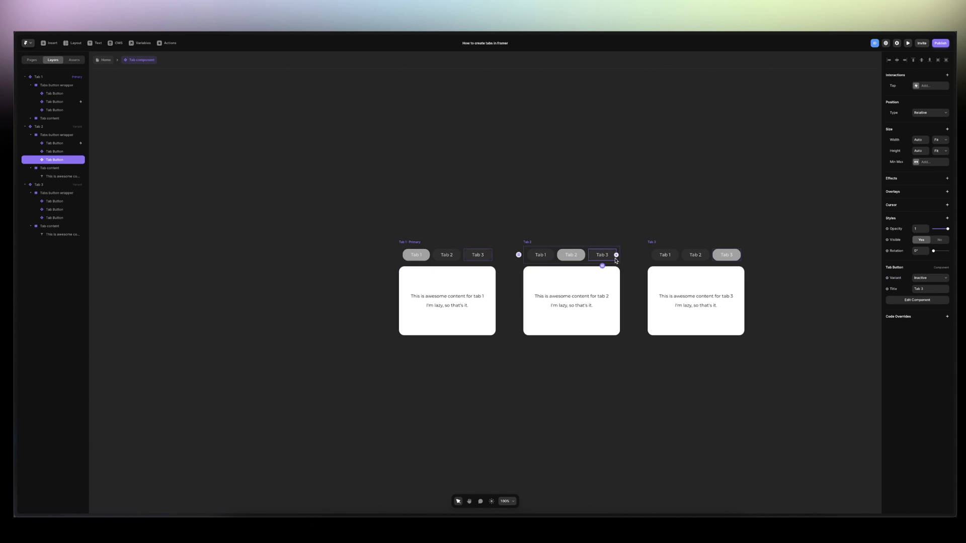
pyautogui.moveTo(616, 255); pyautogui.dragTo(729, 267)
# In the Tab 3 variant, connect the Tab 2 button to the Tab 2 variant and the Tab 1 button to the Tab 1 variant
pyautogui.click(728, 255)
pyautogui.click(695, 255)
pyautogui.click(664, 257)
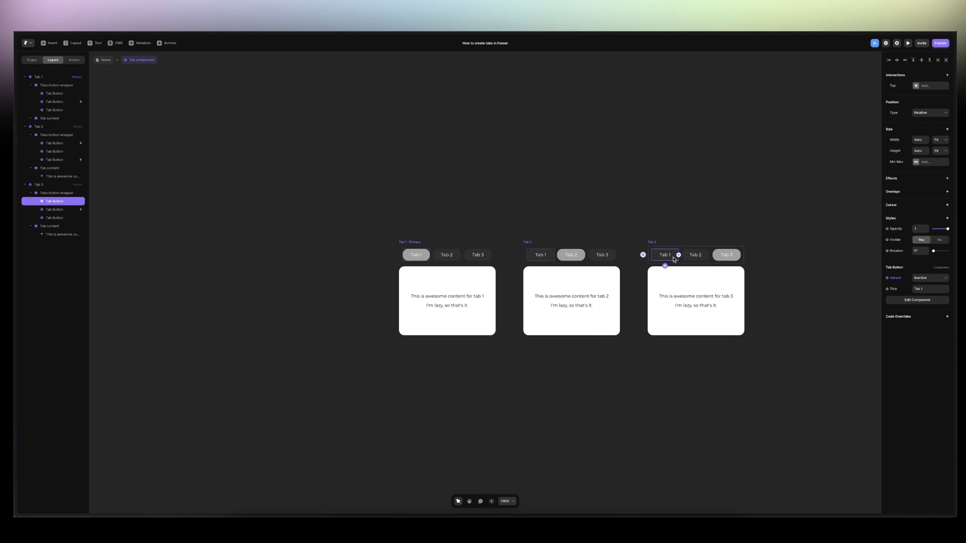
pyautogui.moveTo(678, 255); pyautogui.dragTo(418, 304)
pyautogui.click(327, 283)
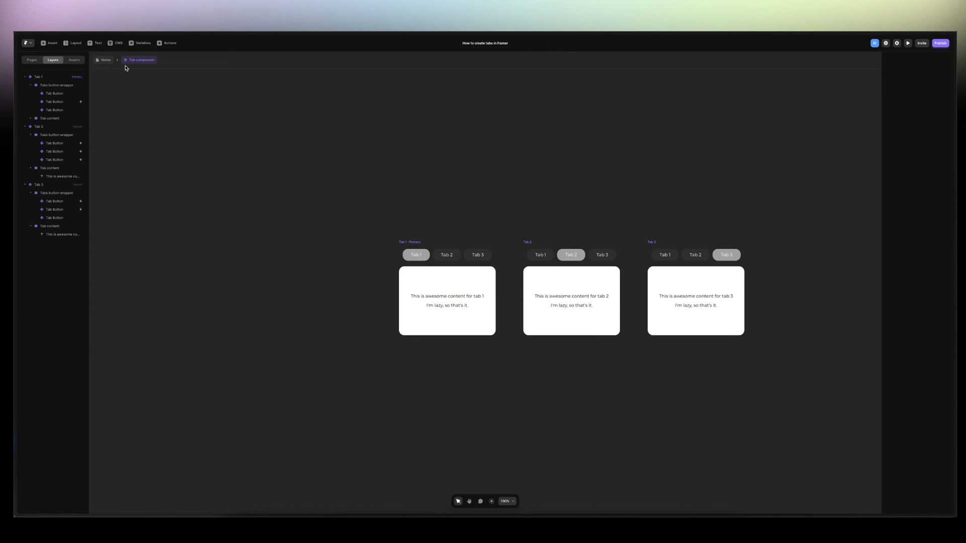
# Preview the Home page and test switching between Tab 2, Tab 3 and Tab 1, closing the preview when done
pyautogui.click(99, 62)
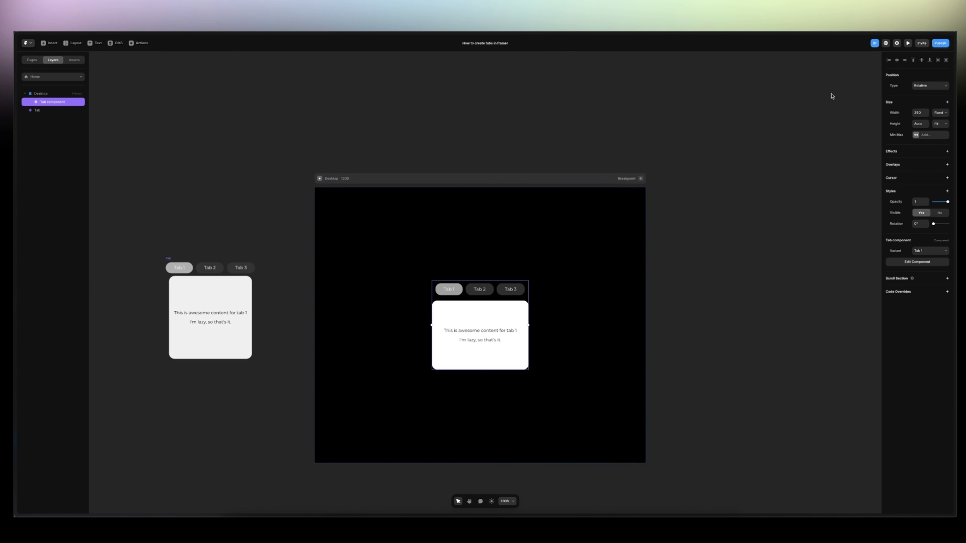
pyautogui.click(907, 42)
pyautogui.click(484, 246)
pyautogui.click(515, 249)
pyautogui.click(454, 246)
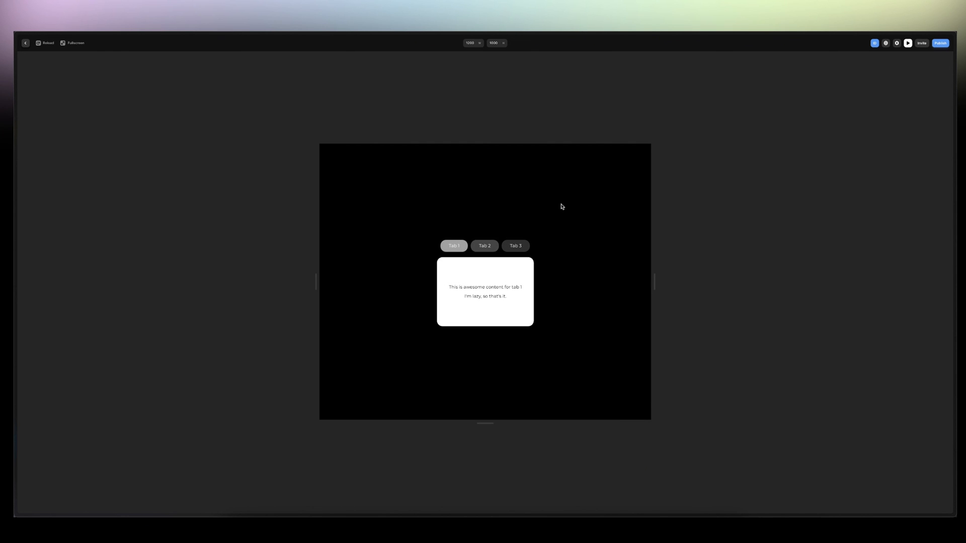
pyautogui.click(907, 43)
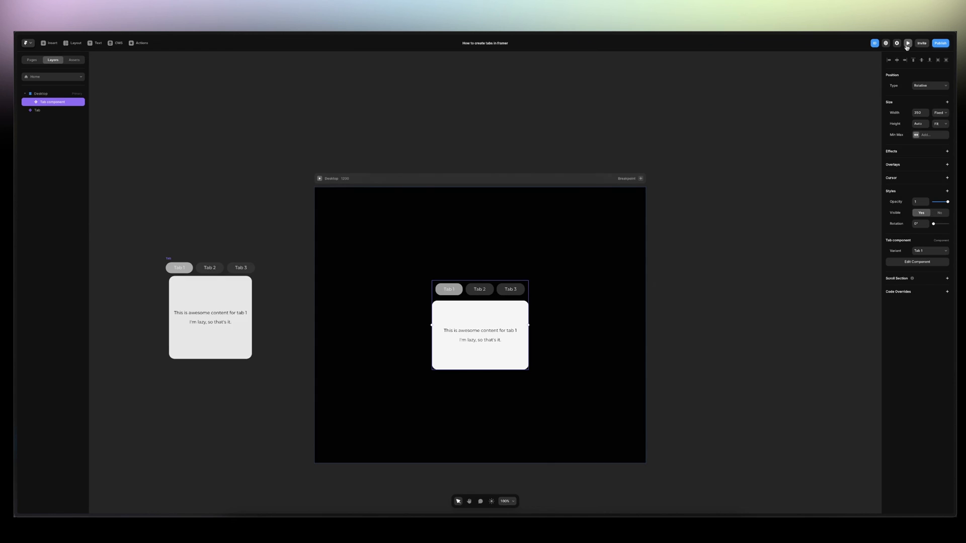
# Open the tab component from the canvas to review its three variants and return to the Home page
pyautogui.doubleClick(459, 294)
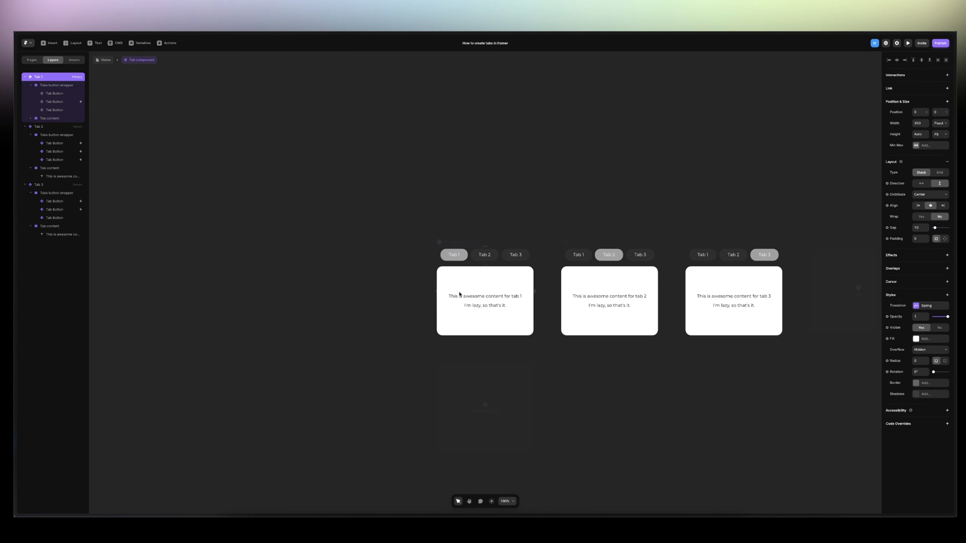
pyautogui.click(330, 290)
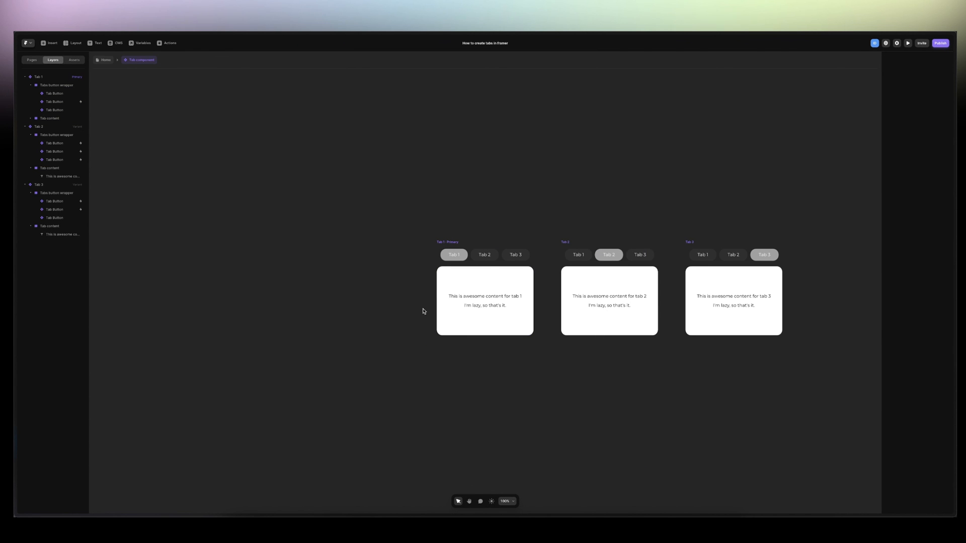
pyautogui.hscroll(1, 407, 294)
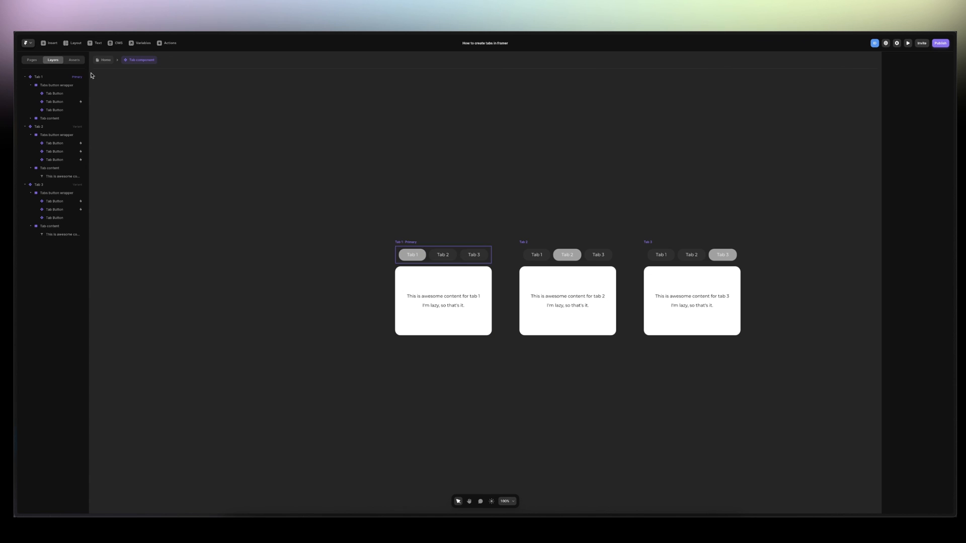
pyautogui.click(104, 59)
# Switch to the Pulsereviv project and preview how its case study section changes between the clients' entries
pyautogui.moveTo(15, 117)
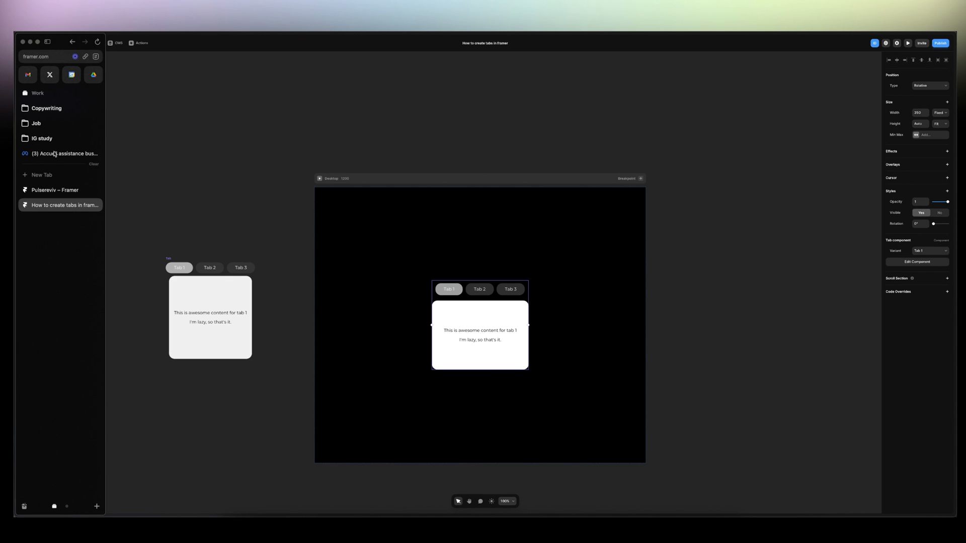
pyautogui.click(60, 190)
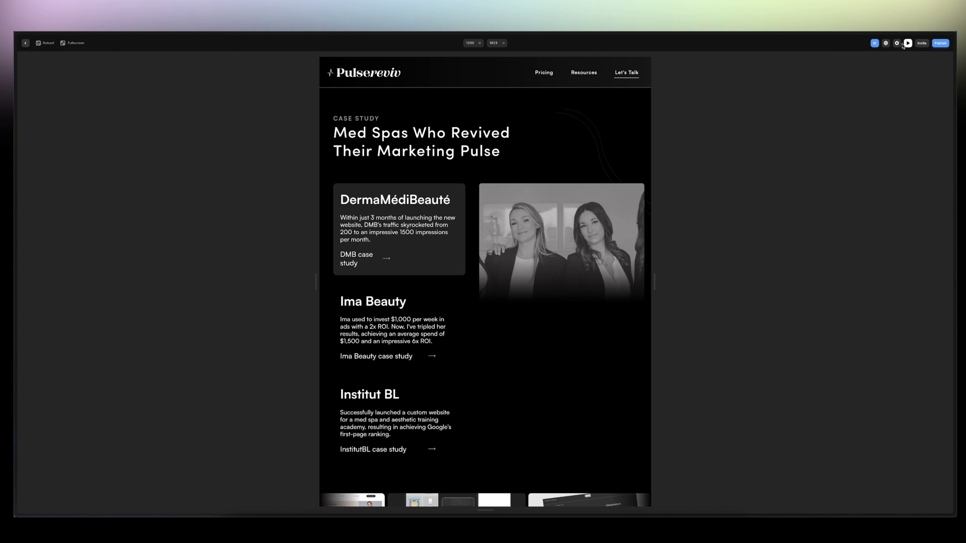
pyautogui.moveTo(412, 410)
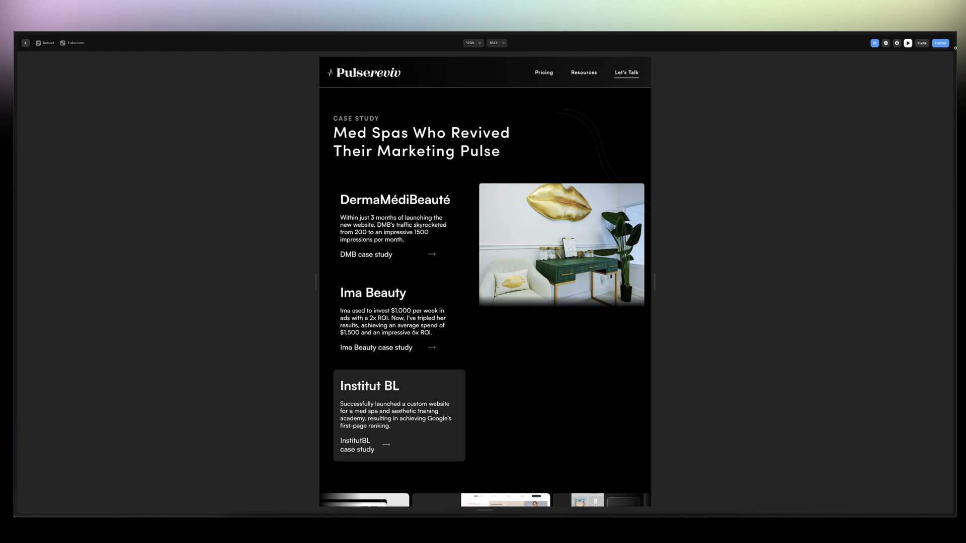
pyautogui.press('Escape')
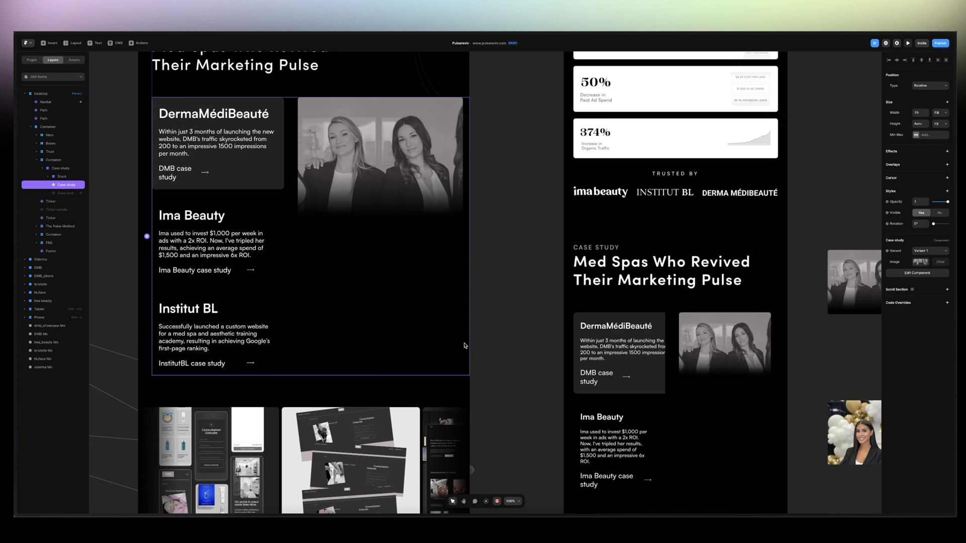
# Open the Case study component to examine its connected variants, and return to the How to create tabs in framer project
pyautogui.doubleClick(358, 274)
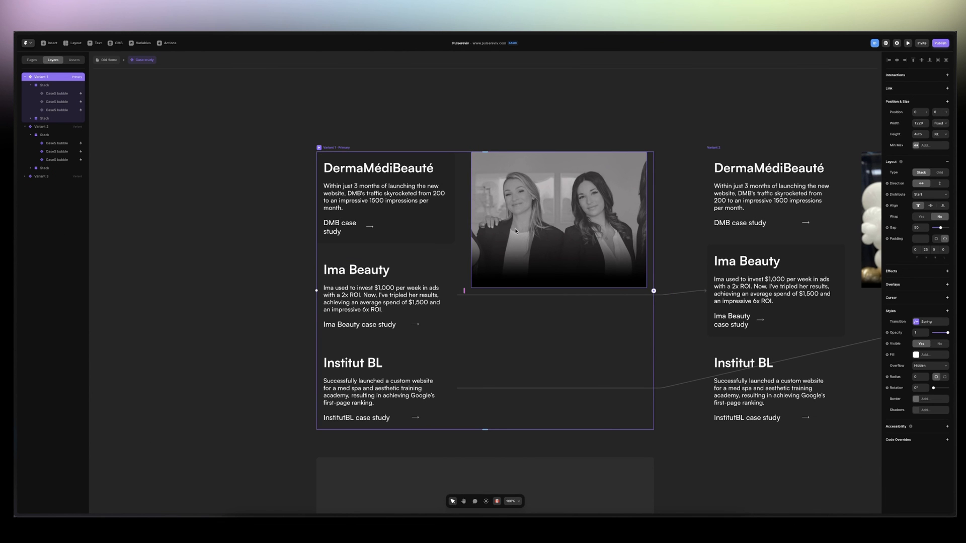
pyautogui.scroll(-10, 516, 230)
pyautogui.hscroll(1, 515, 231)
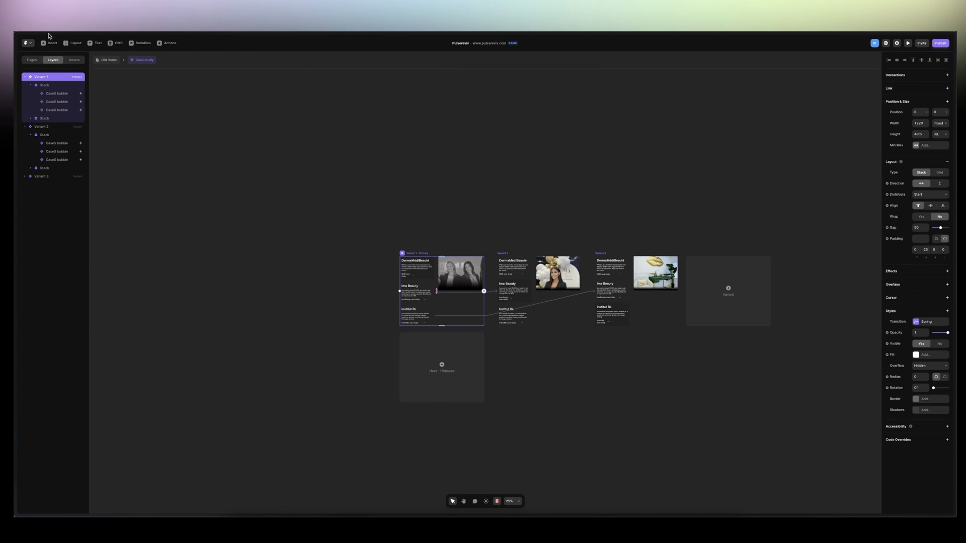
pyautogui.moveTo(16, 177)
pyautogui.click(55, 207)
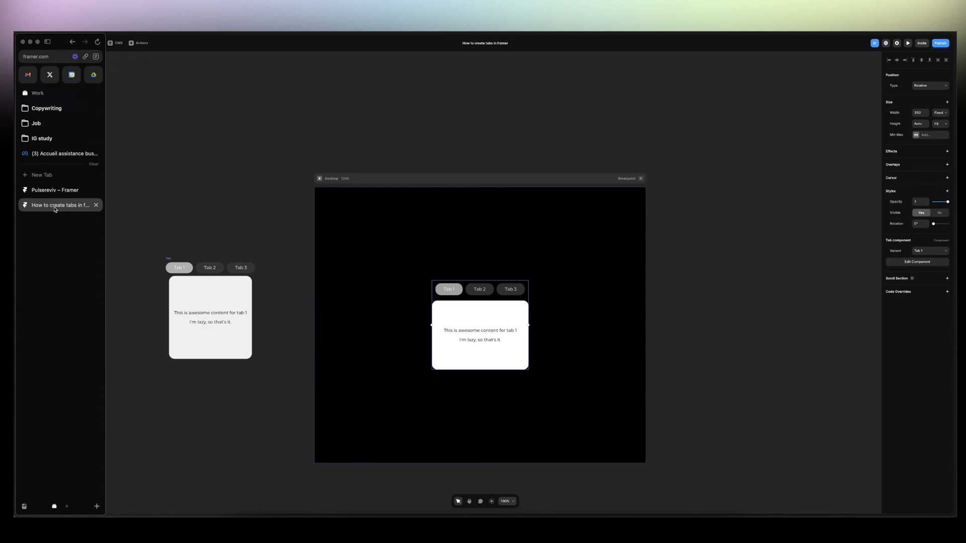
pyautogui.click(401, 272)
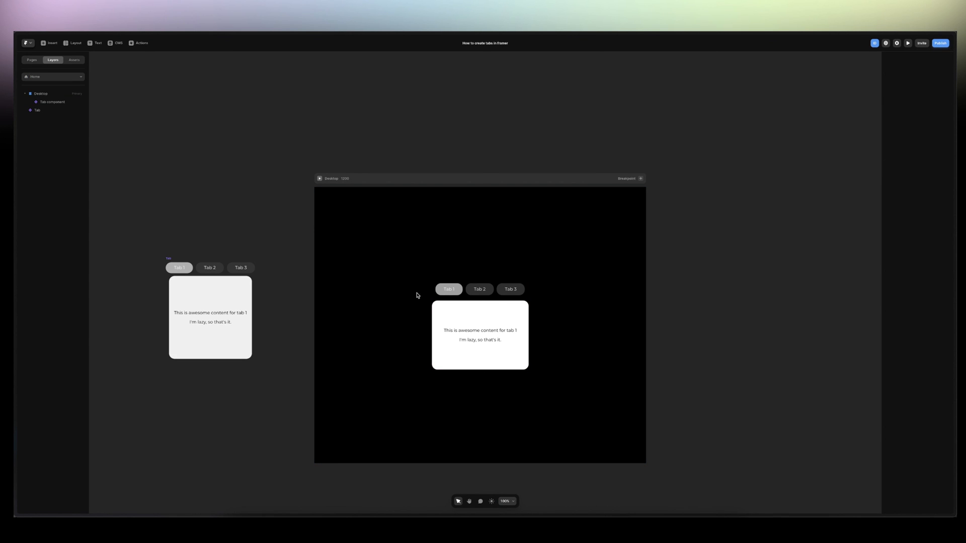